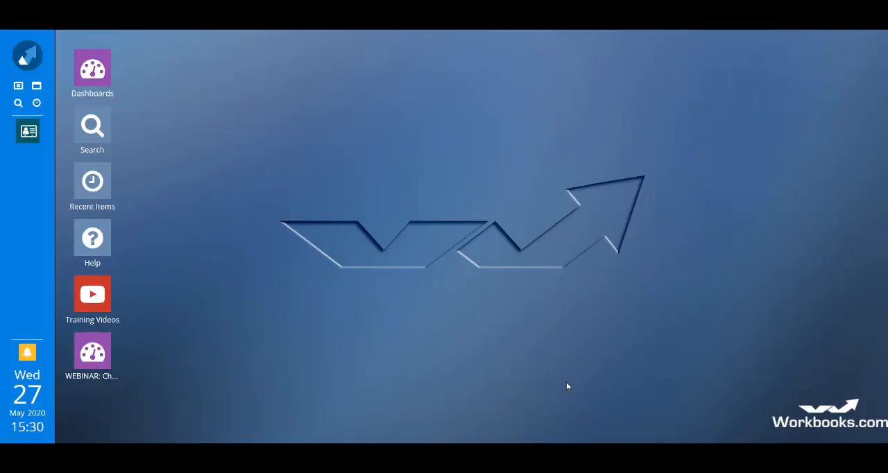
# - Open the imports list and start a new Sales Leads import, with both windows maximised
pyautogui.click(28, 59)
pyautogui.scroll(-3, 142, 340)
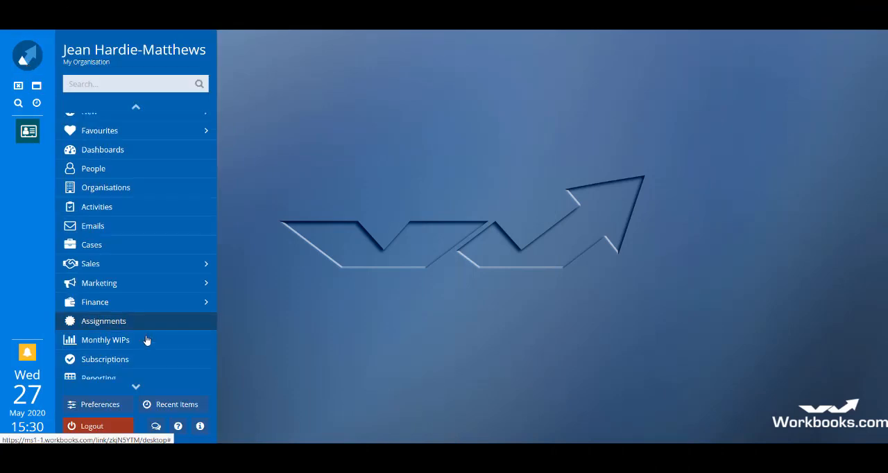
pyautogui.click(120, 357)
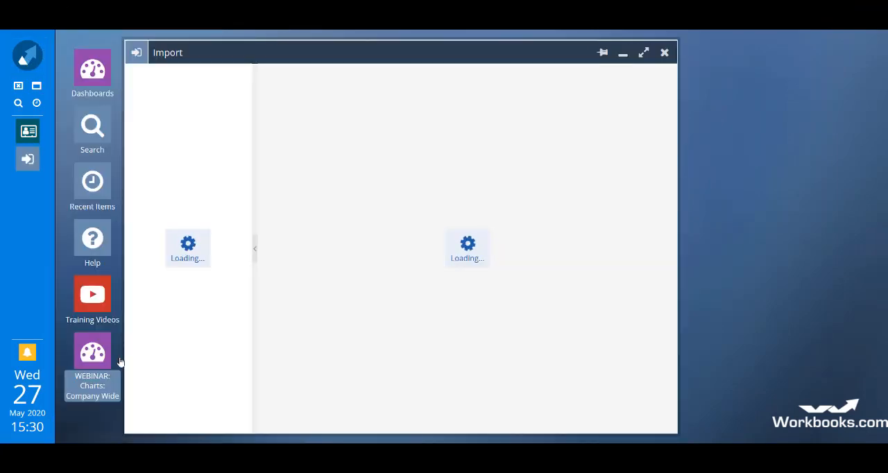
pyautogui.click(644, 53)
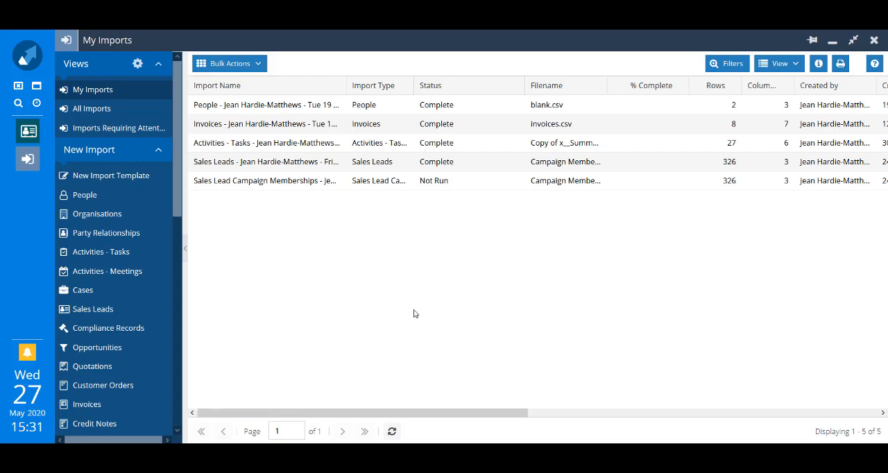
pyautogui.click(100, 310)
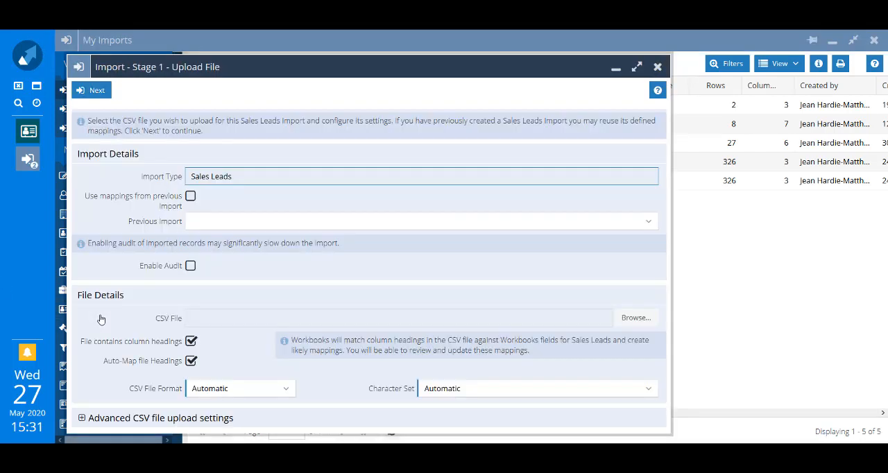
pyautogui.click(638, 67)
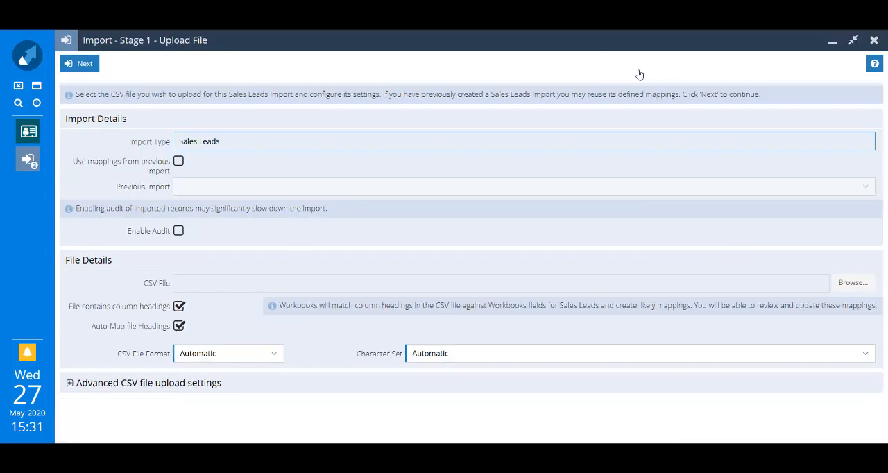
# - Check which previous Sales Leads imports offer reusable mappings, and leave mapping reuse disabled
pyautogui.click(178, 162)
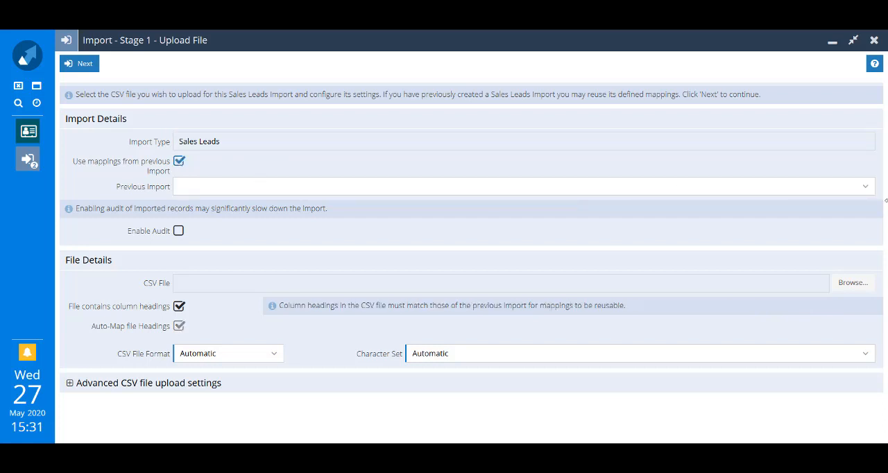
pyautogui.click(864, 189)
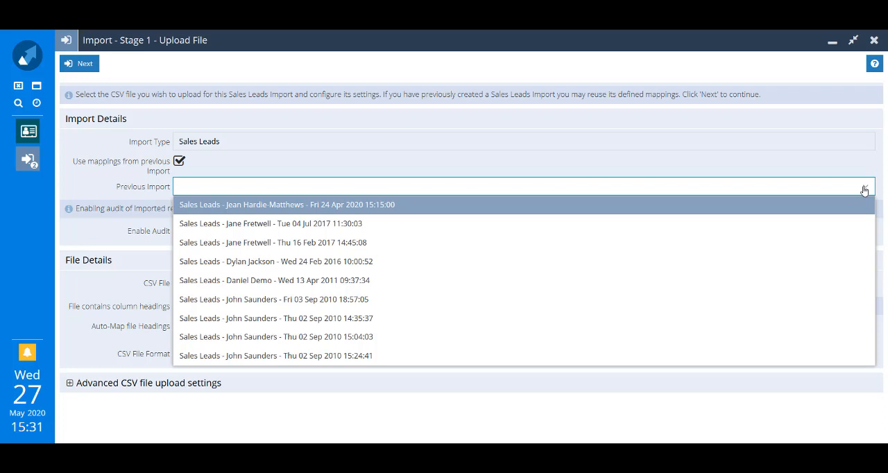
pyautogui.click(179, 162)
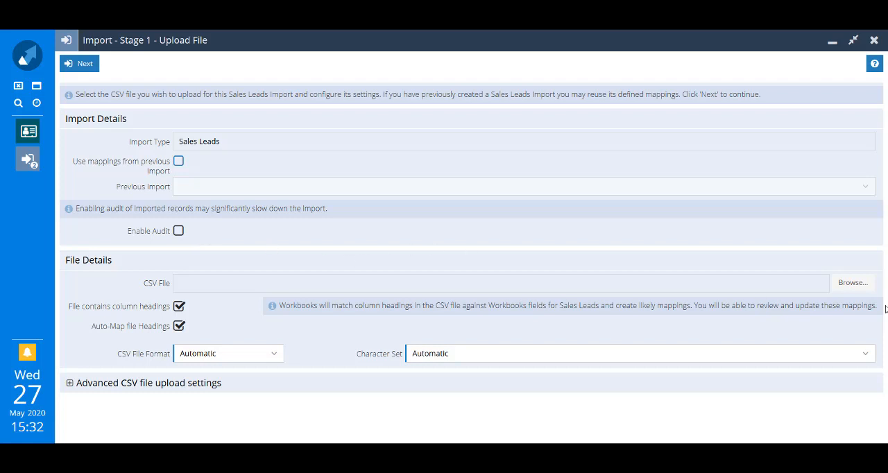
# - Choose the CSV file "Importing Orgs & People" as the source for the import
pyautogui.click(854, 283)
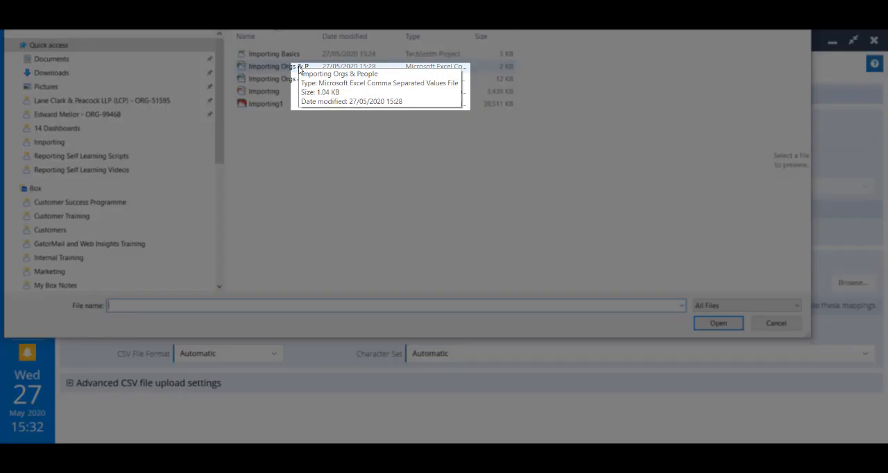
pyautogui.click(299, 70)
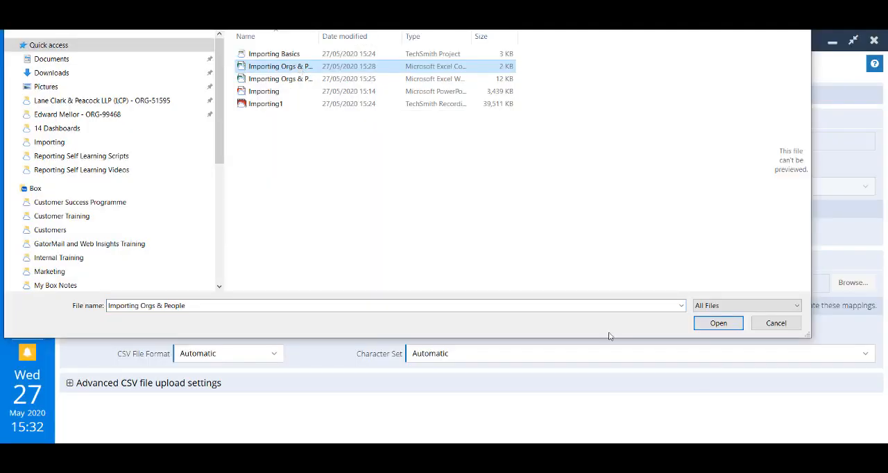
pyautogui.click(719, 324)
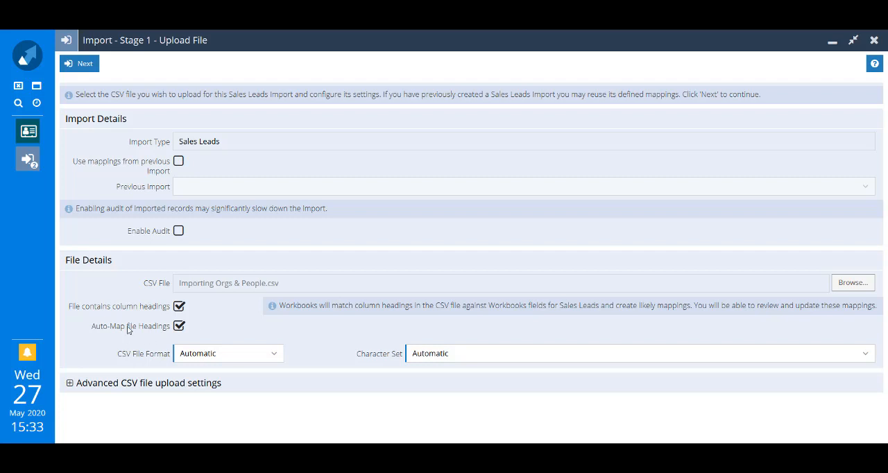
# - Review the CSV file format options and advanced upload settings, keep the defaults, and upload the file to reach the data review stage
pyautogui.click(275, 356)
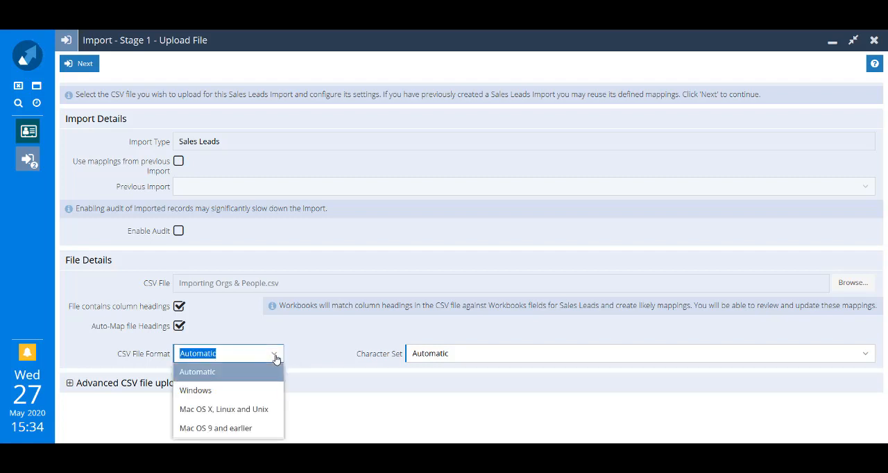
pyautogui.click(444, 383)
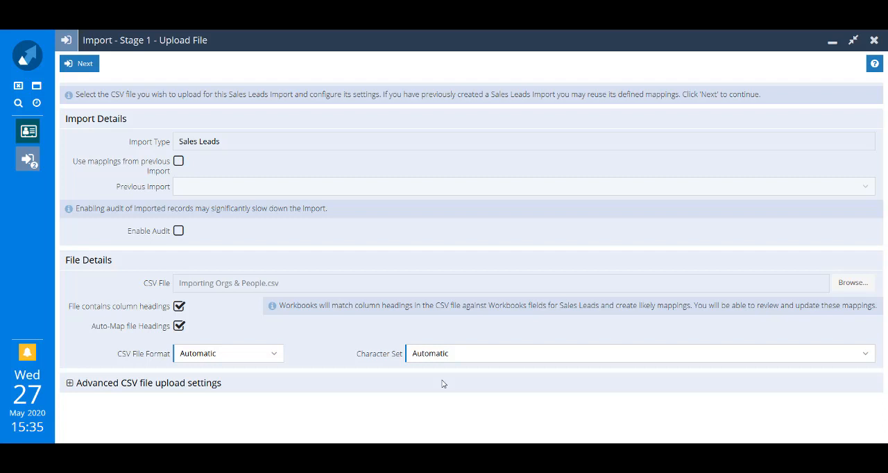
pyautogui.click(70, 386)
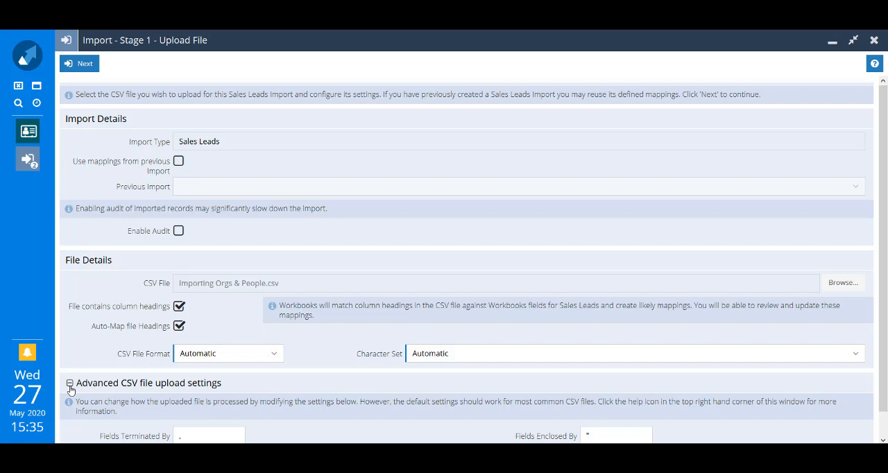
pyautogui.scroll(-1, 90, 390)
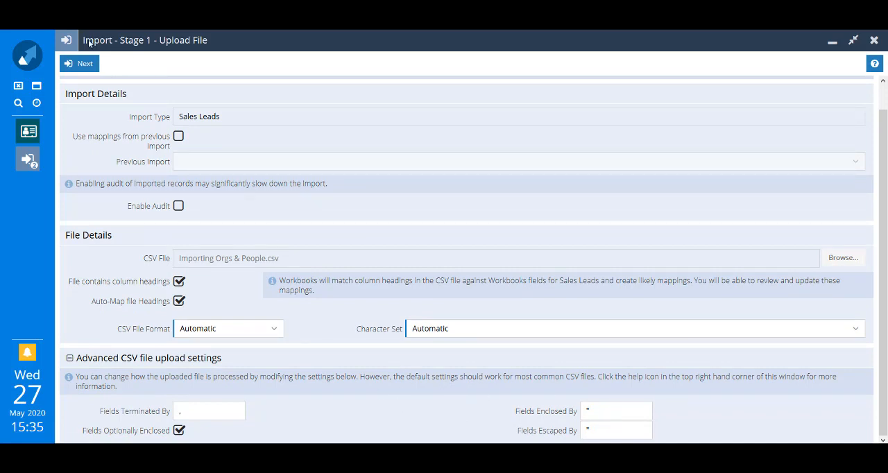
pyautogui.click(82, 64)
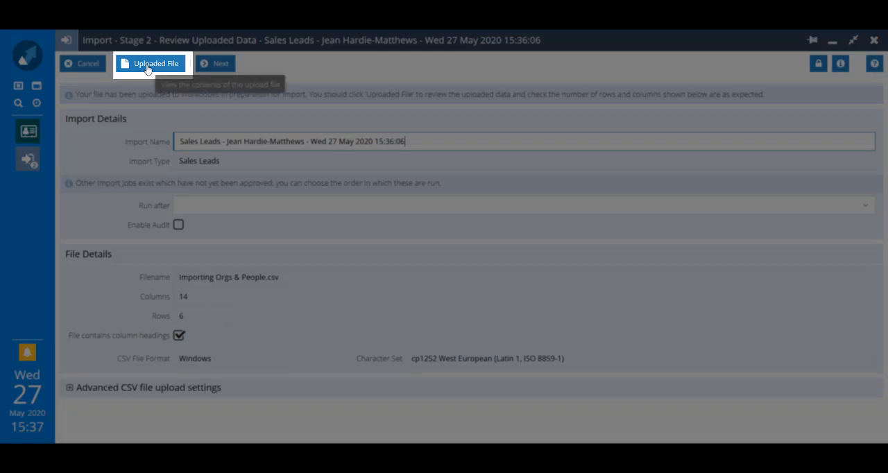
# - Check the contents of the uploaded file and continue to the field mapping stage
pyautogui.click(147, 66)
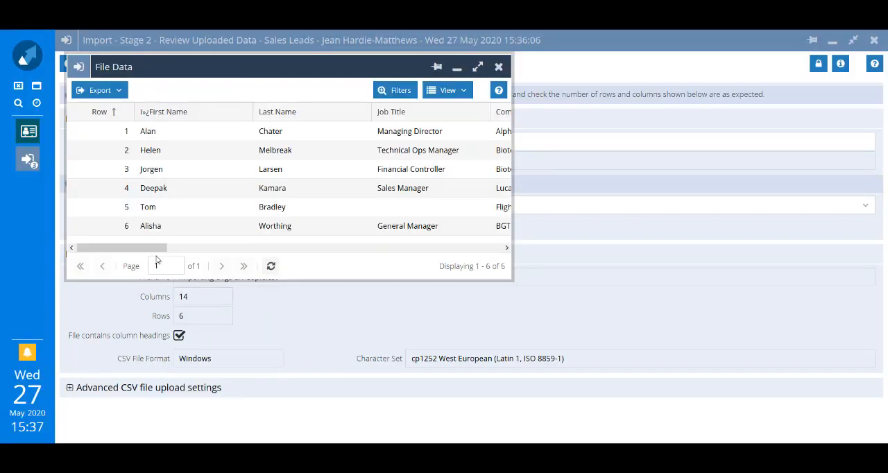
pyautogui.moveTo(148, 254); pyautogui.dragTo(115, 234)
pyautogui.click(501, 67)
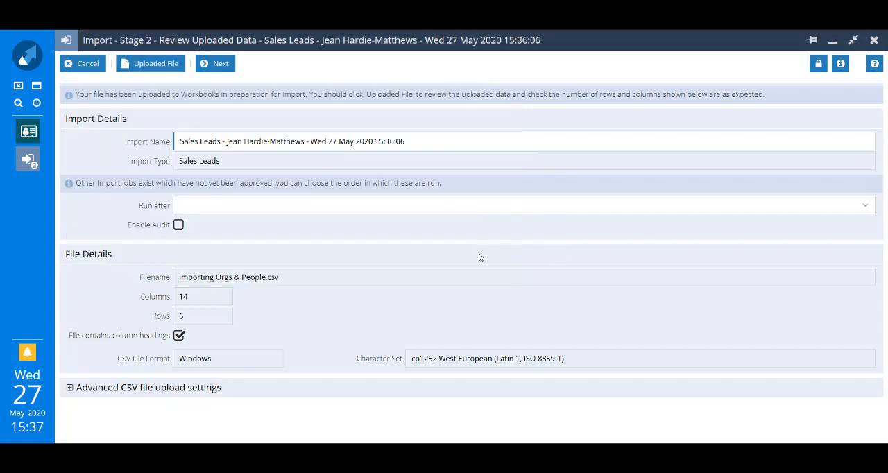
pyautogui.click(215, 69)
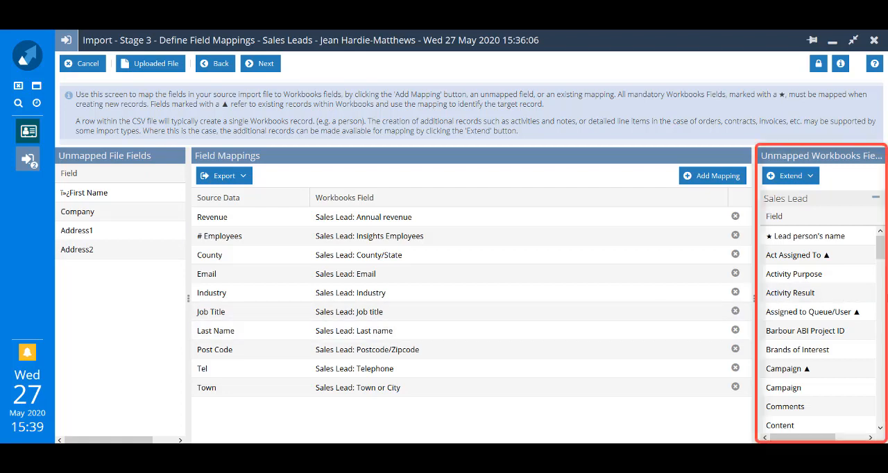
# - Create a mapping for the unmapped Street Address field and set its mapping type to Concatenate Fields from Source File
pyautogui.scroll(-5, 884, 278)
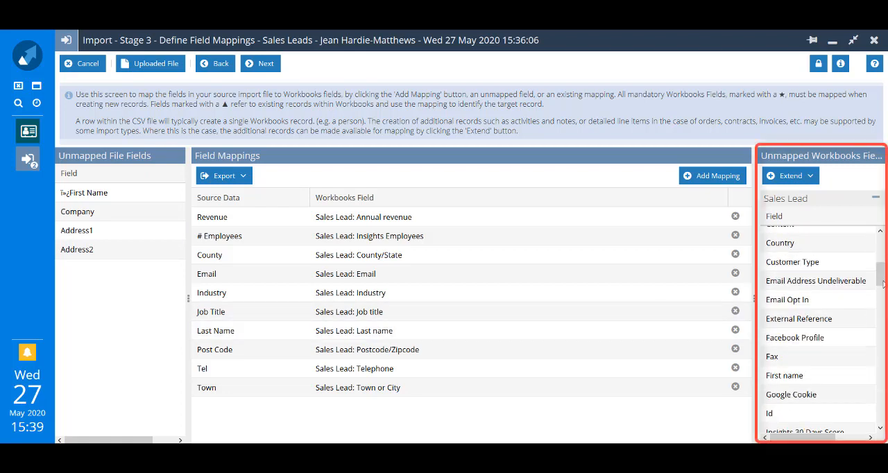
pyautogui.scroll(-3, 823, 329)
pyautogui.scroll(-6, 819, 326)
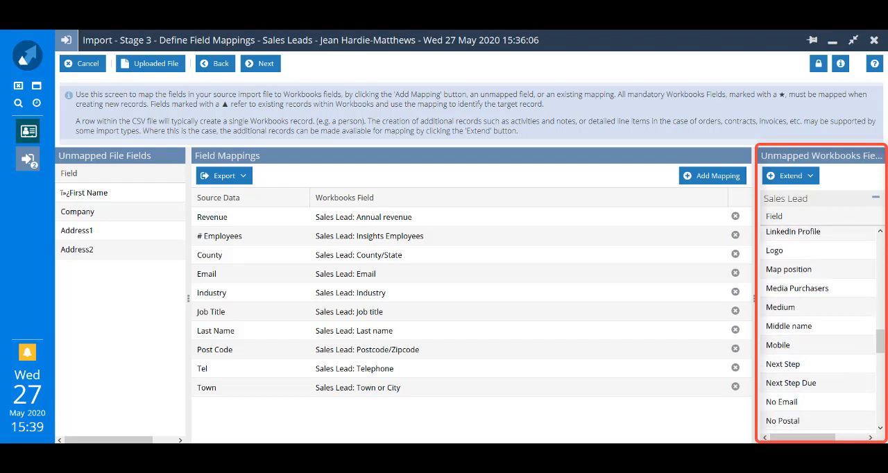
pyautogui.scroll(-3, 791, 385)
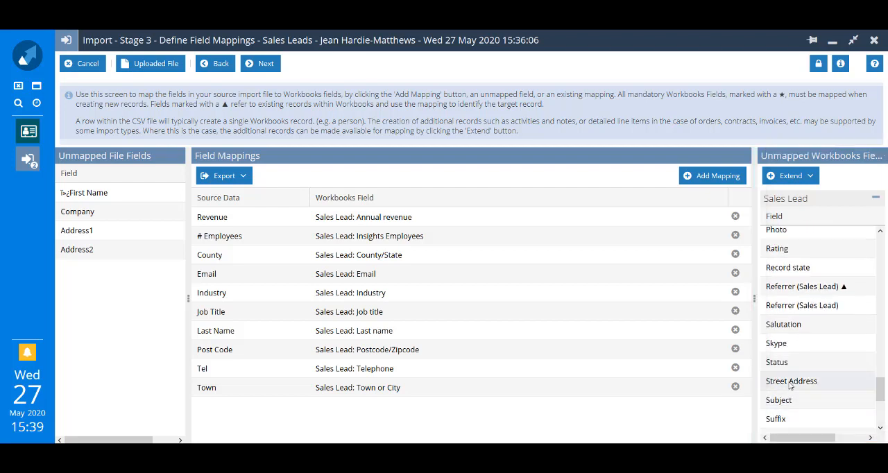
pyautogui.click(790, 382)
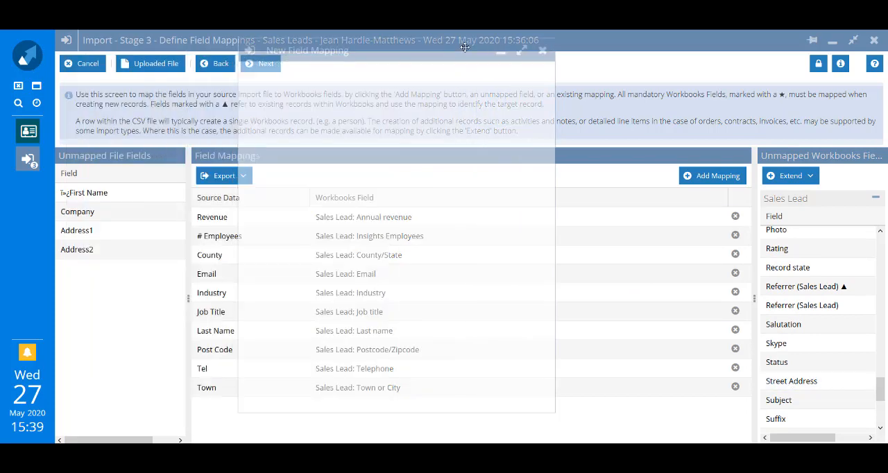
pyautogui.click(540, 46)
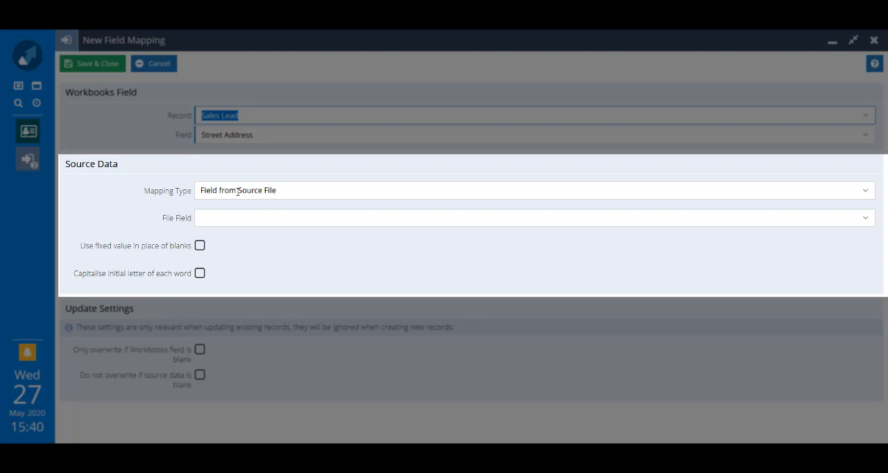
pyautogui.click(866, 193)
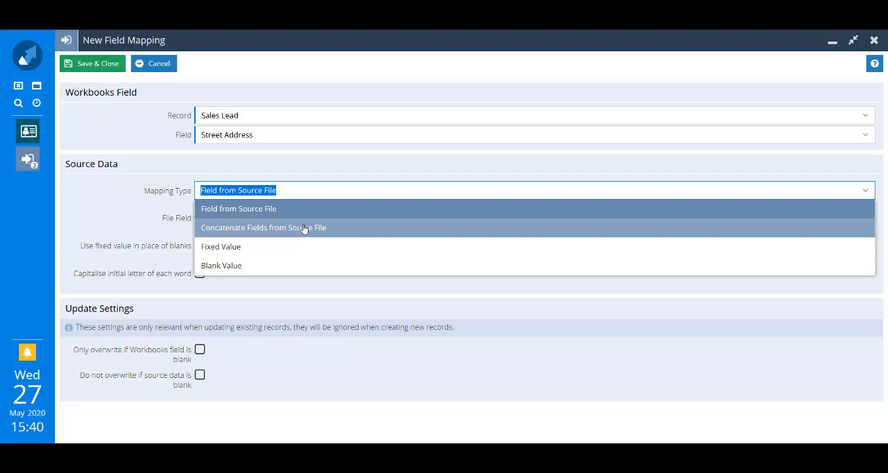
pyautogui.click(303, 229)
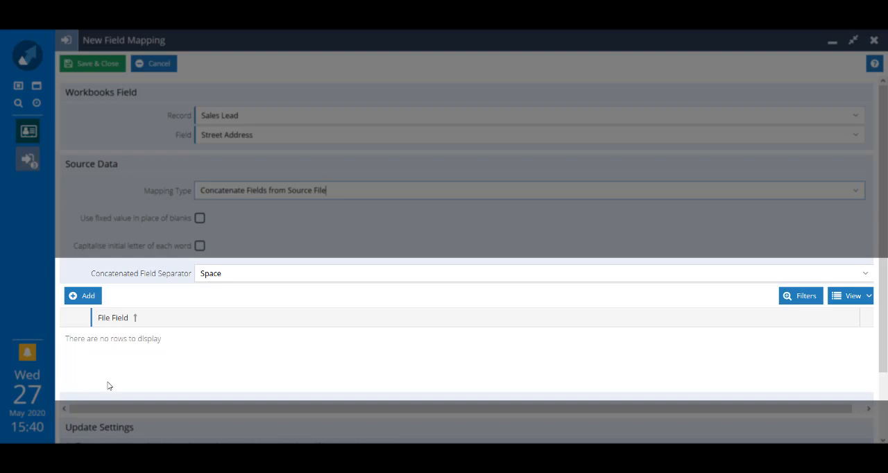
# - Add the file fields Address1 and Address2 to the Street Address concatenation
pyautogui.click(82, 297)
pyautogui.write('a')
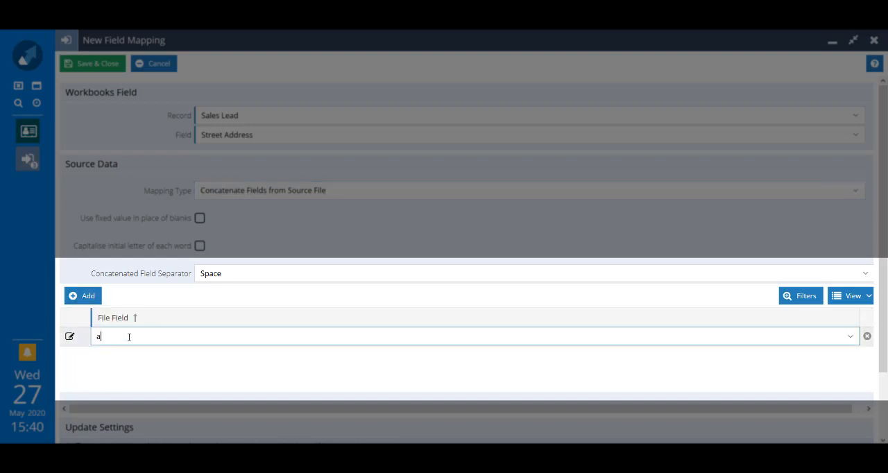
pyautogui.write('dd')
pyautogui.click(126, 359)
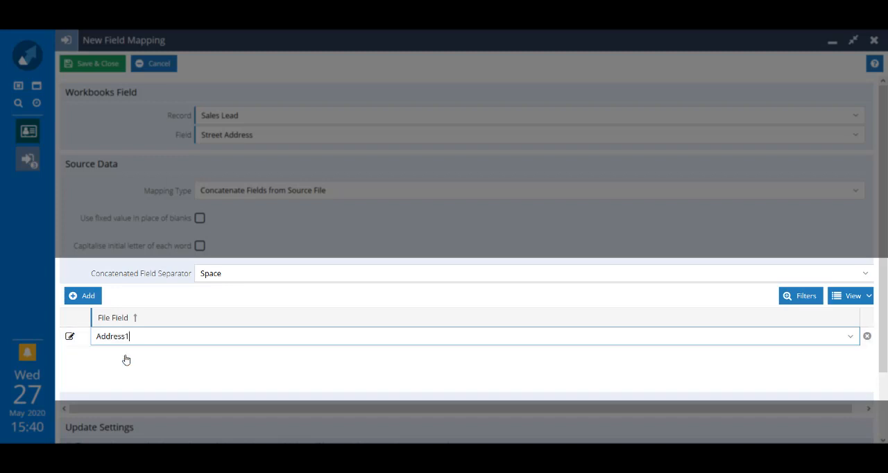
pyautogui.click(83, 297)
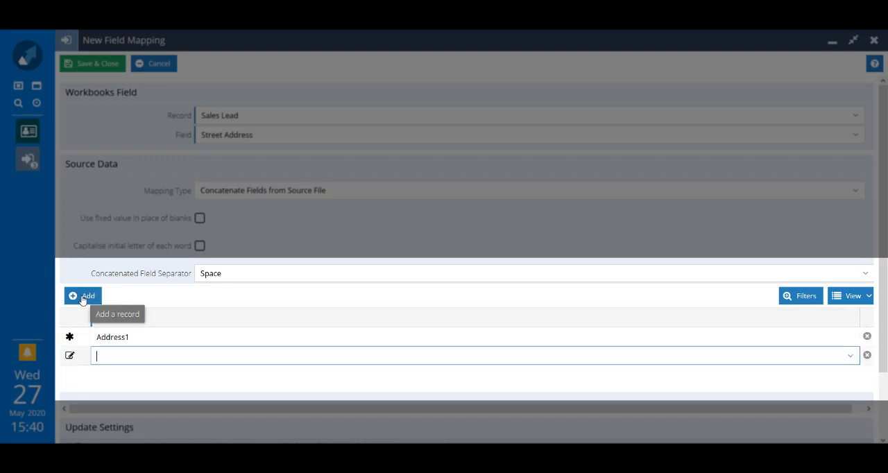
pyautogui.write('add')
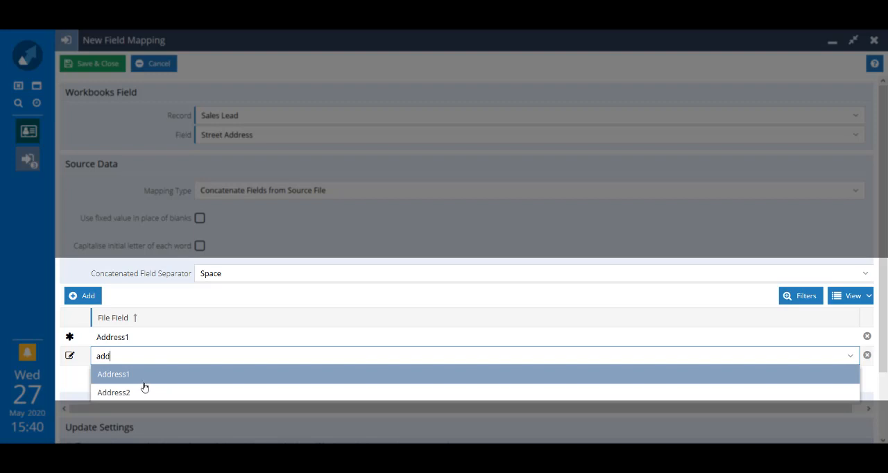
pyautogui.click(144, 392)
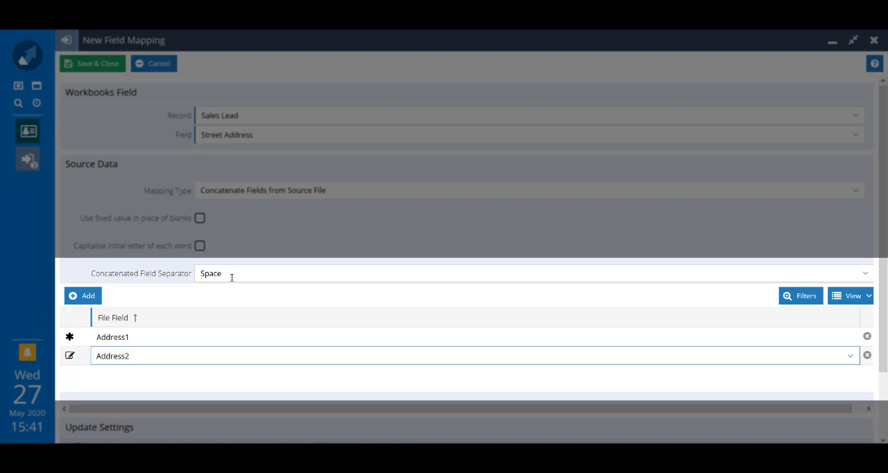
# - Set the concatenated field separator to New Line and save the Street Address mapping
pyautogui.click(867, 278)
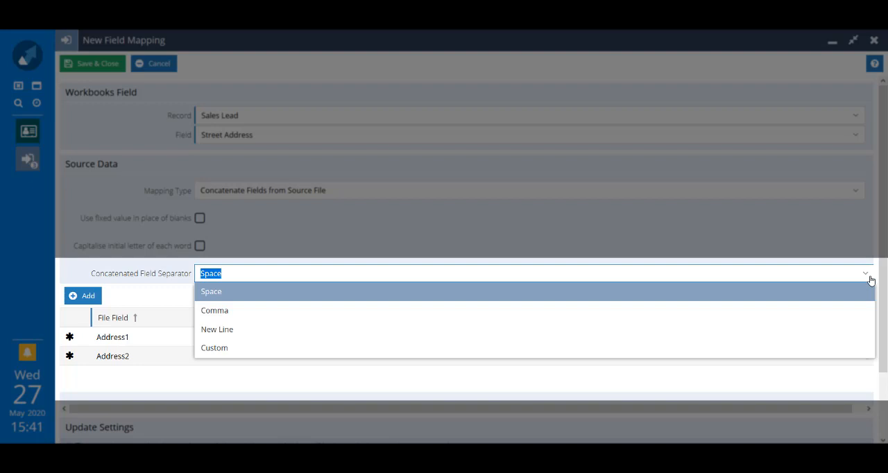
pyautogui.click(498, 329)
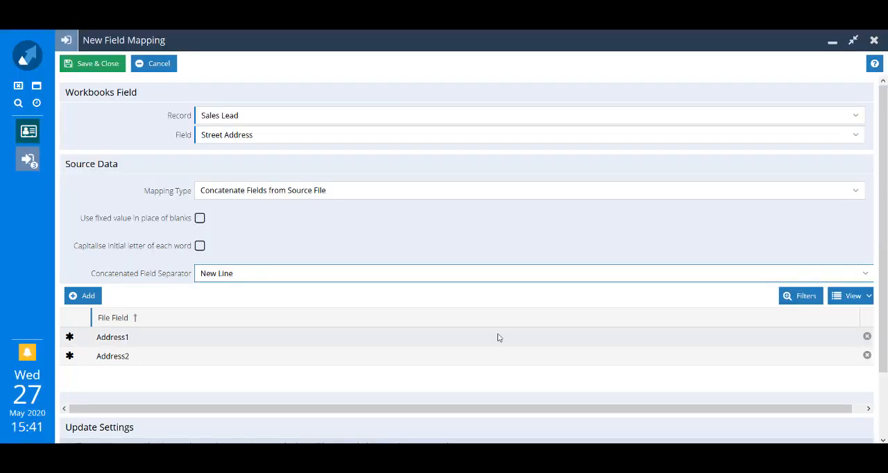
pyautogui.click(89, 64)
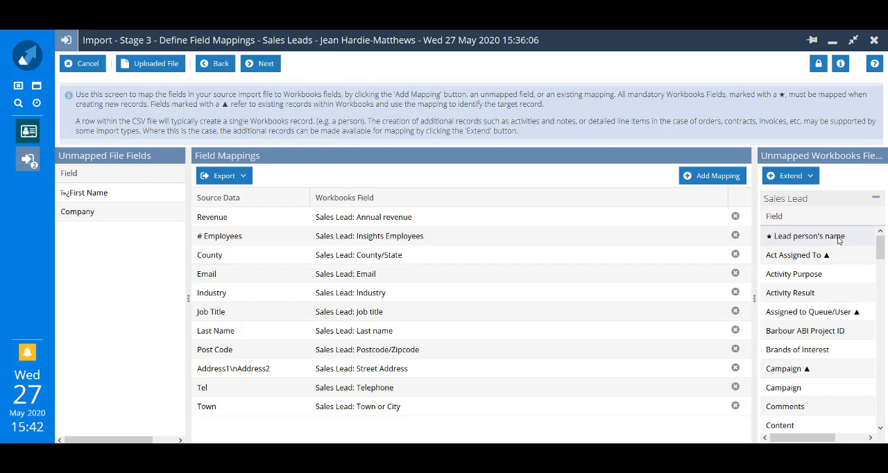
# - Create a mapping for the mandatory Lead person's name field and set its mapping type to Concatenate Fields from Source File
pyautogui.click(838, 239)
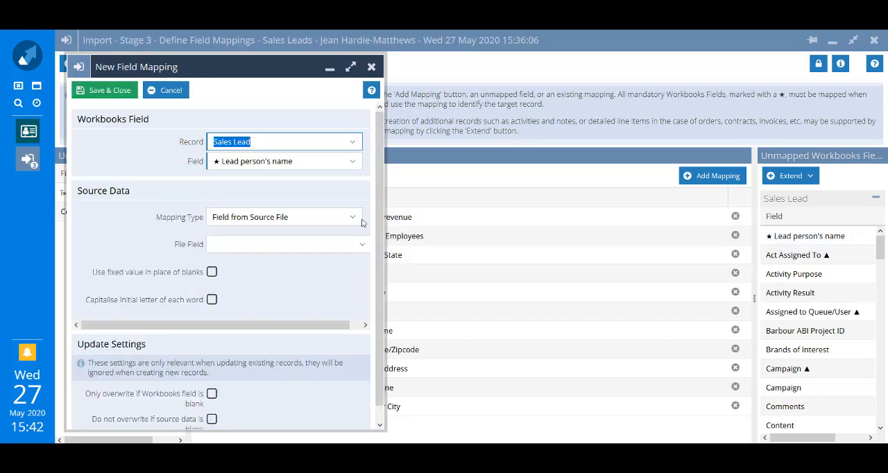
pyautogui.click(351, 67)
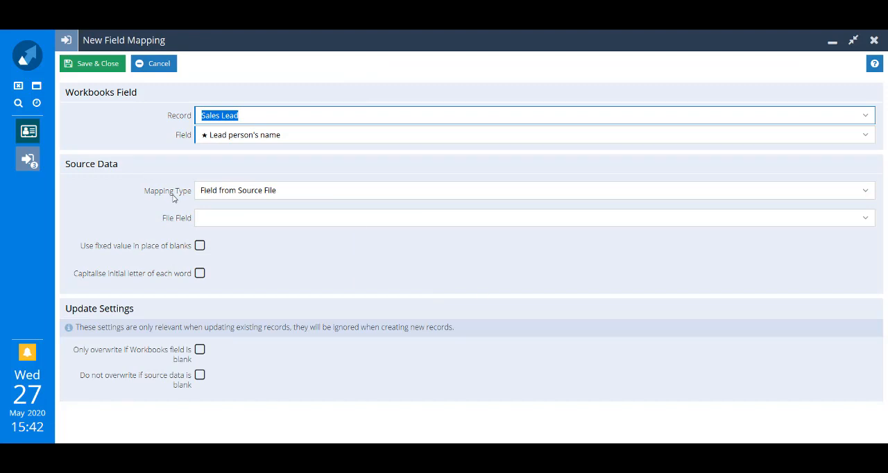
pyautogui.click(867, 196)
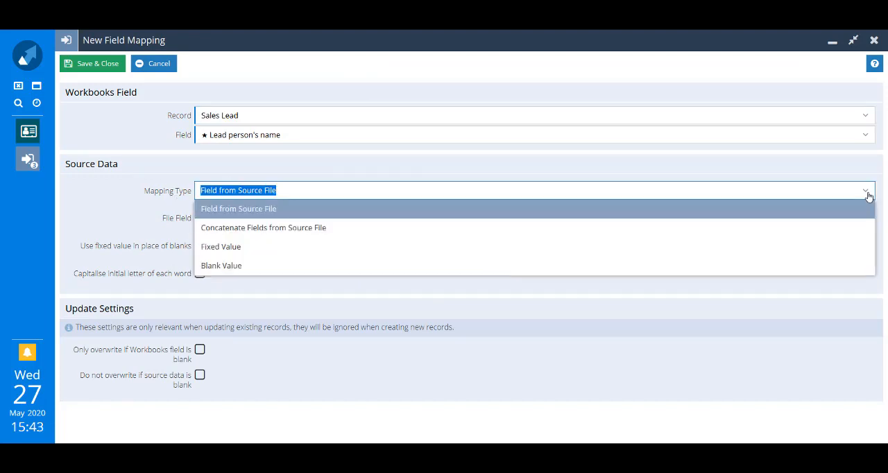
pyautogui.click(663, 231)
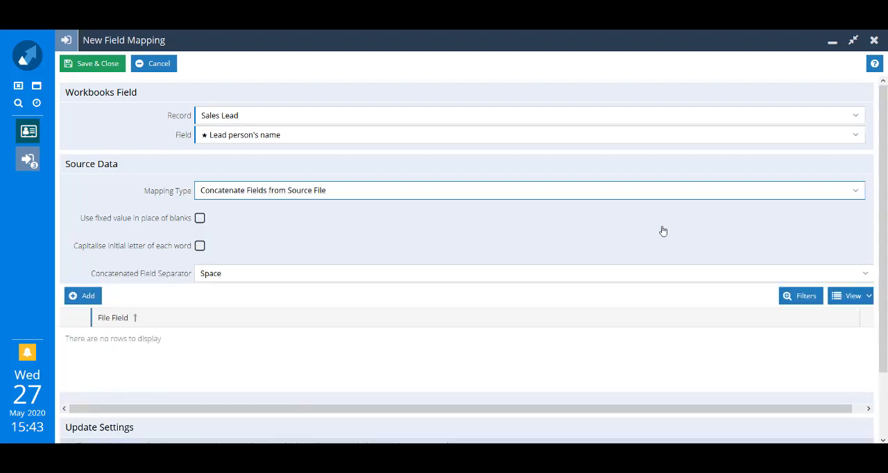
# - Add the file fields First Name and Last Name to the Lead person's name concatenation and save the mapping
pyautogui.click(86, 297)
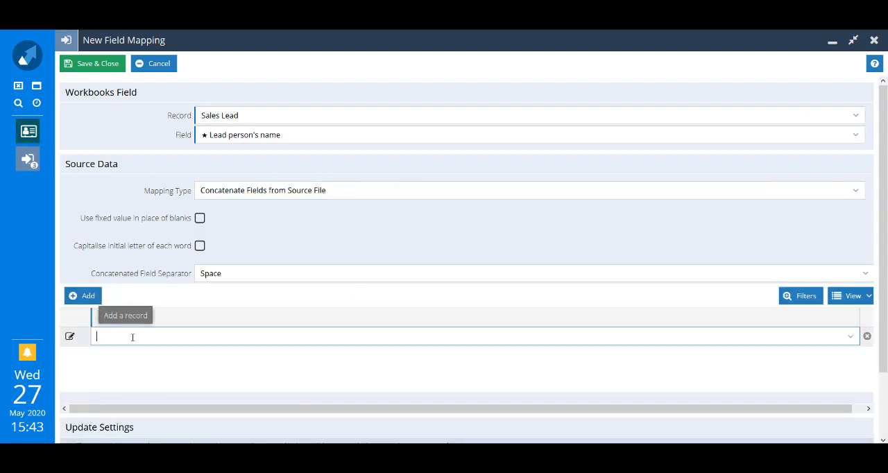
pyautogui.click(851, 337)
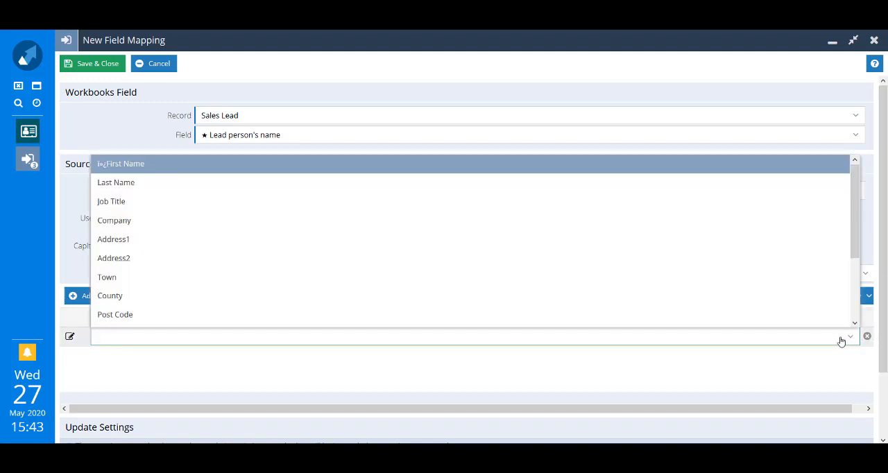
pyautogui.click(671, 168)
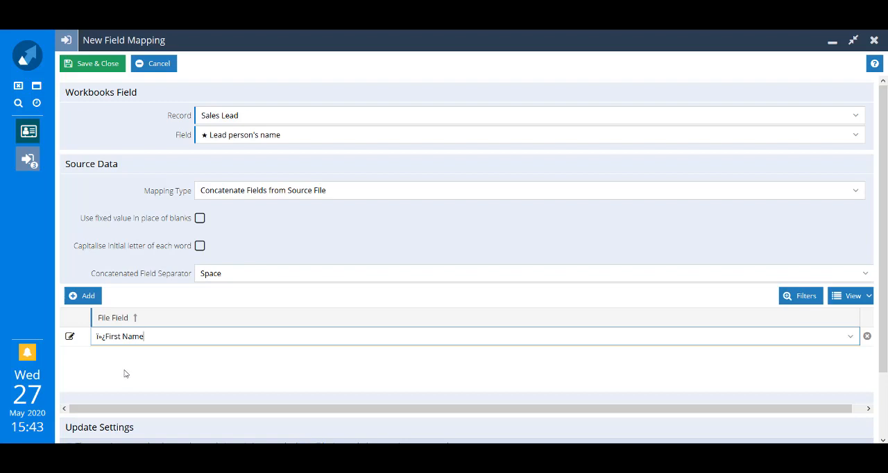
pyautogui.click(84, 298)
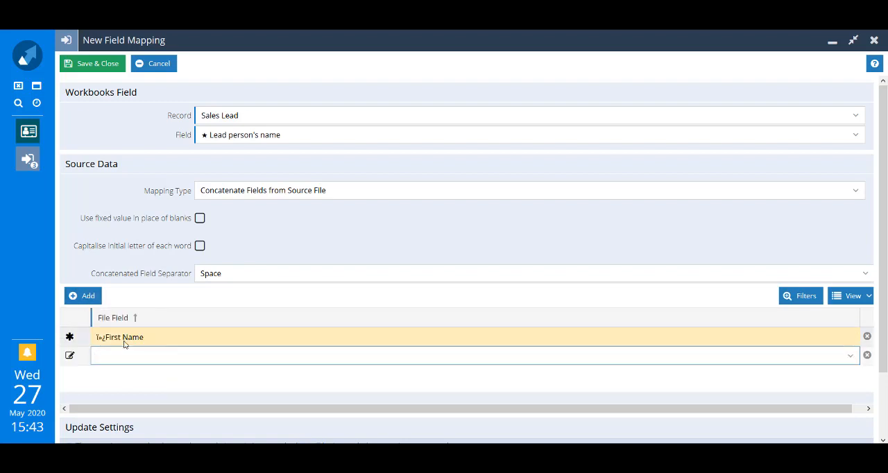
pyautogui.write('l')
pyautogui.click(126, 376)
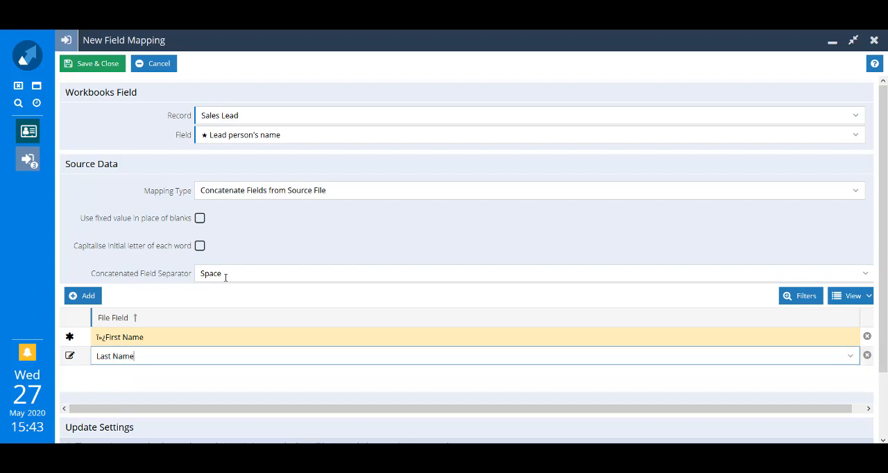
pyautogui.click(88, 68)
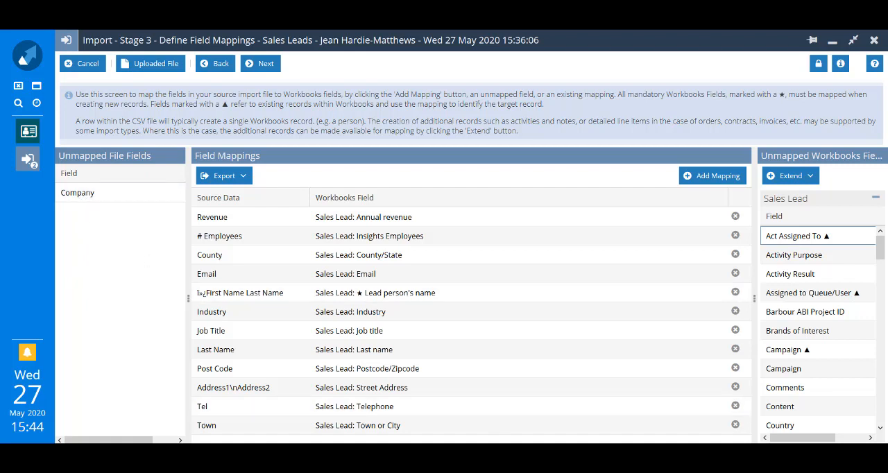
# - Map the unmapped Organisation field to the file field Company and save the mapping
pyautogui.scroll(-3, 824, 400)
pyautogui.scroll(-3, 824, 400)
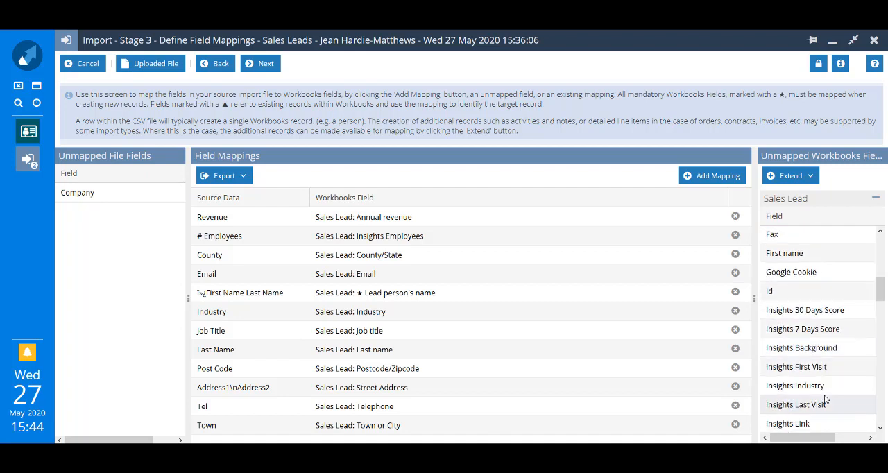
pyautogui.scroll(-8, 826, 399)
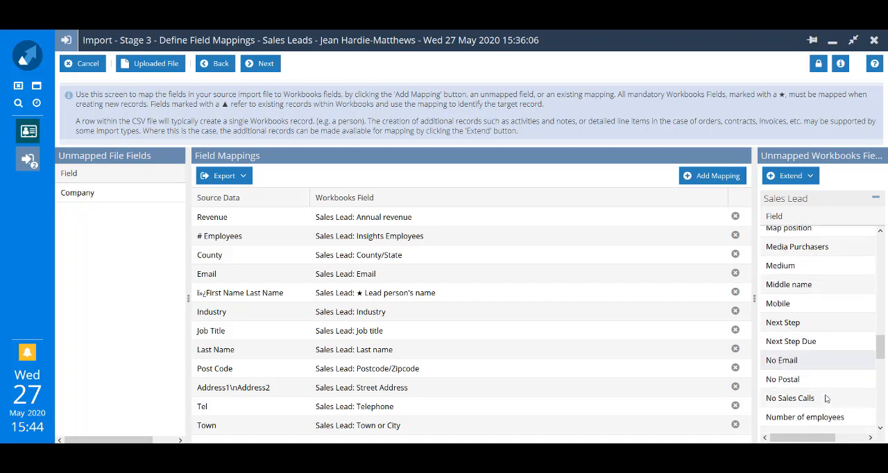
pyautogui.scroll(-2, 826, 398)
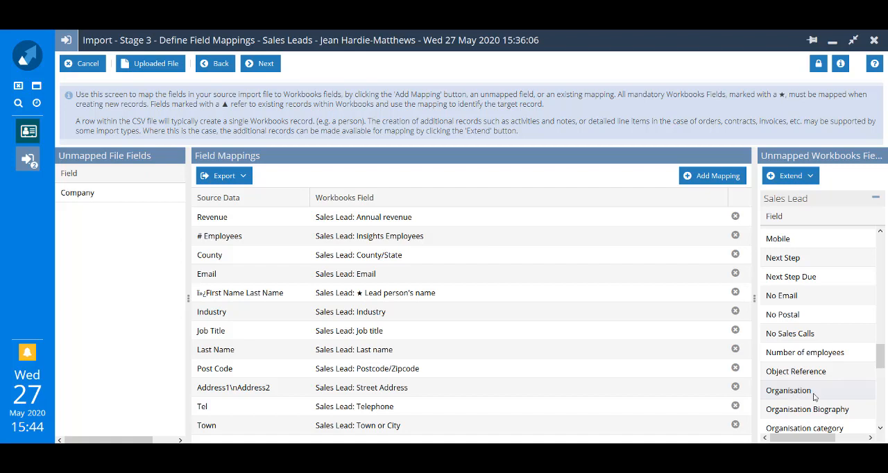
pyautogui.click(808, 394)
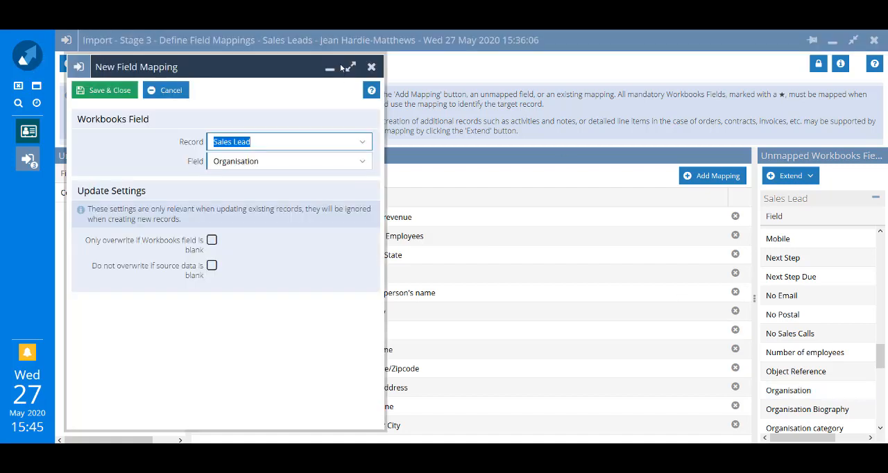
pyautogui.click(354, 67)
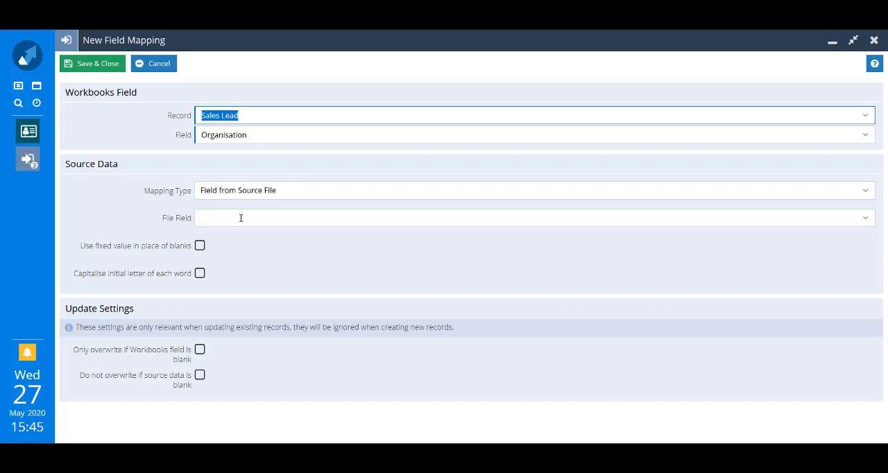
pyautogui.click(241, 218)
pyautogui.click(865, 219)
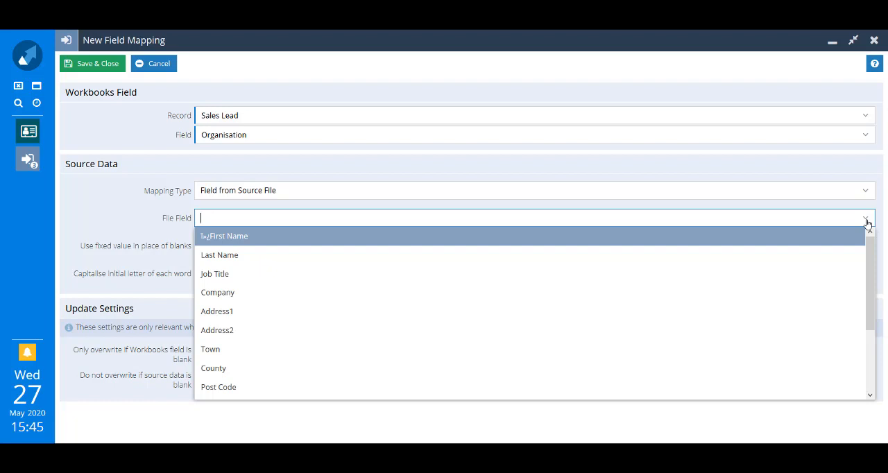
pyautogui.click(375, 293)
pyautogui.click(79, 65)
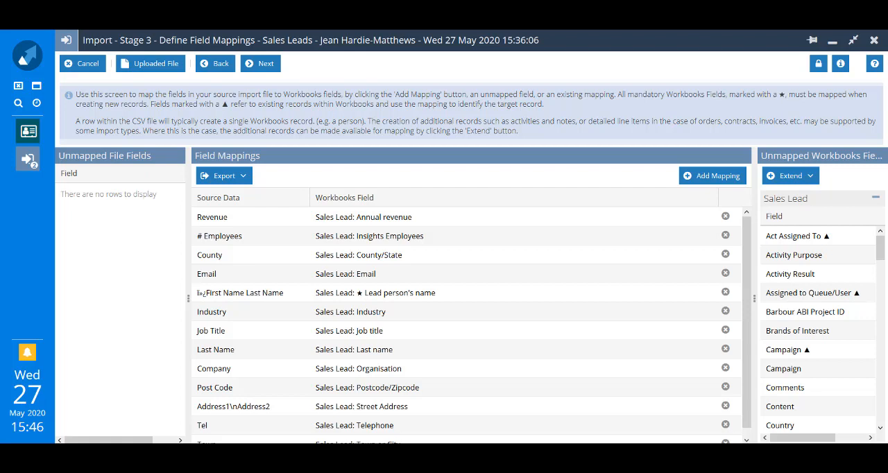
# - Map the unmapped Lead Source field to the fixed value "Lead Finder" and save the mapping
pyautogui.moveTo(881, 251); pyautogui.dragTo(881, 303)
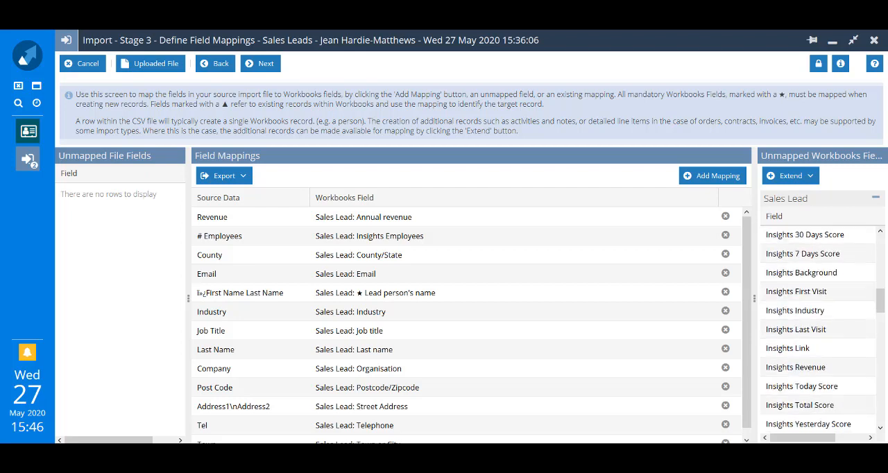
pyautogui.scroll(-5, 846, 347)
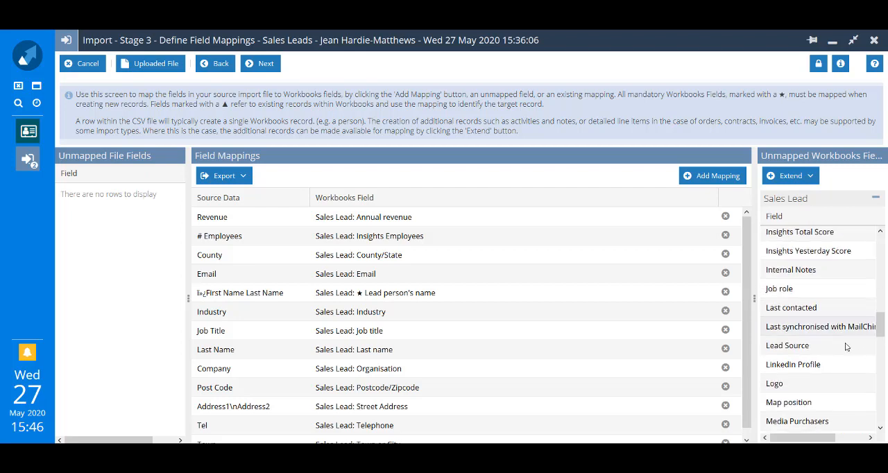
pyautogui.click(803, 346)
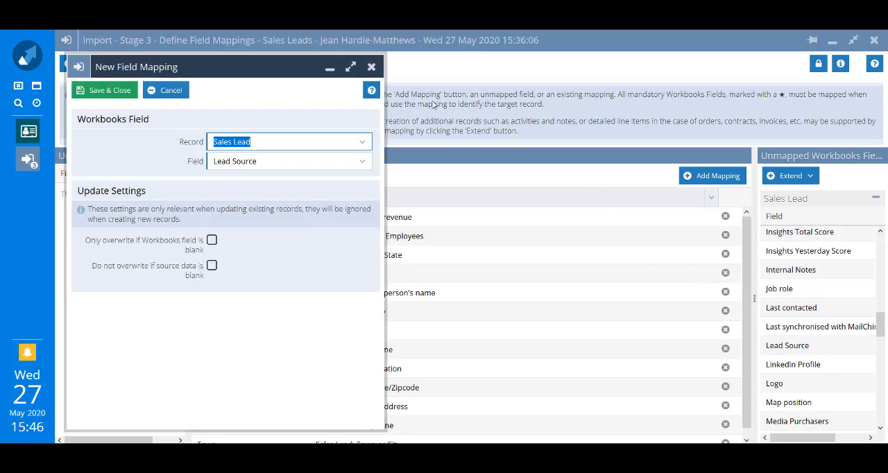
pyautogui.click(350, 68)
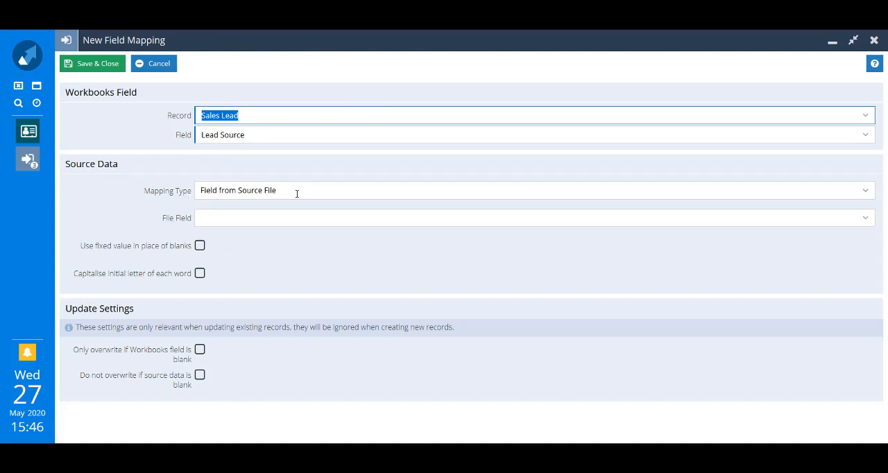
pyautogui.click(867, 192)
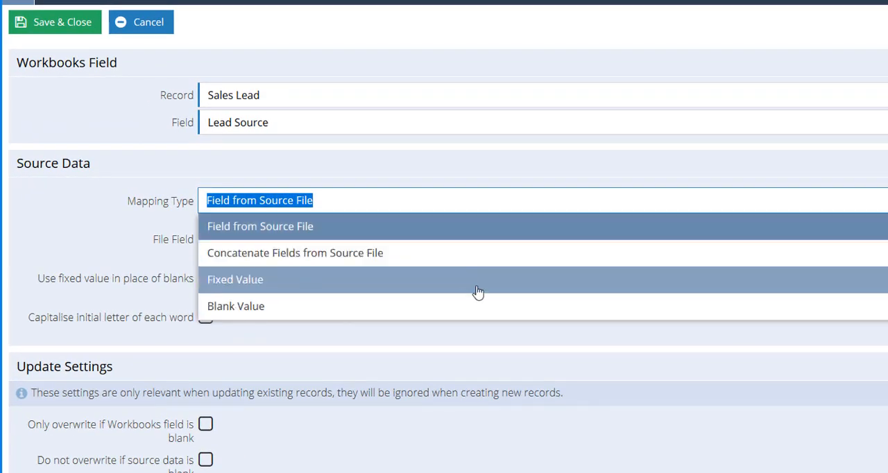
pyautogui.click(478, 292)
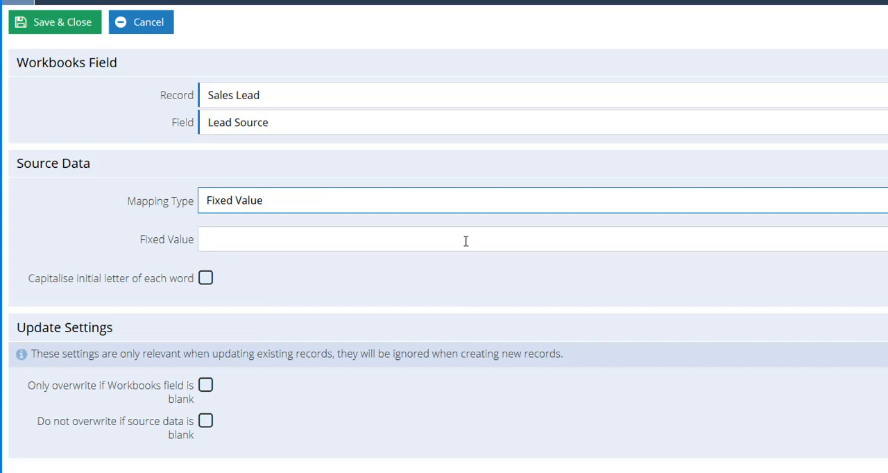
pyautogui.click(465, 241)
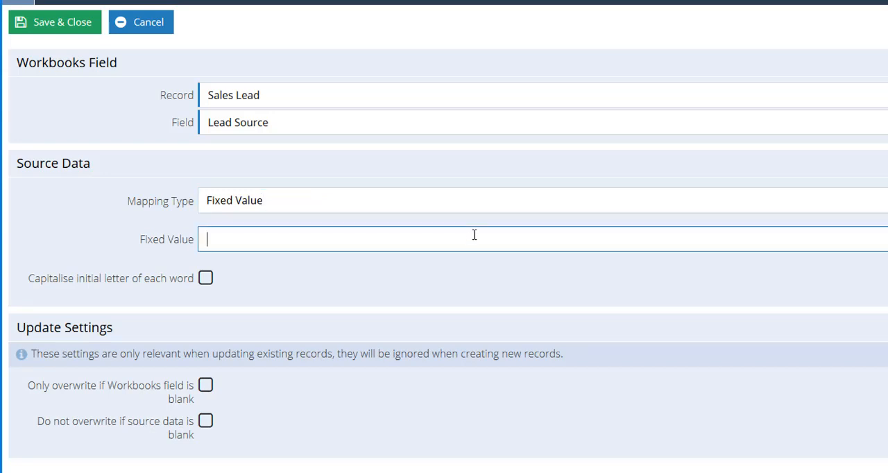
pyautogui.write('Lead Finder')
pyautogui.click(29, 25)
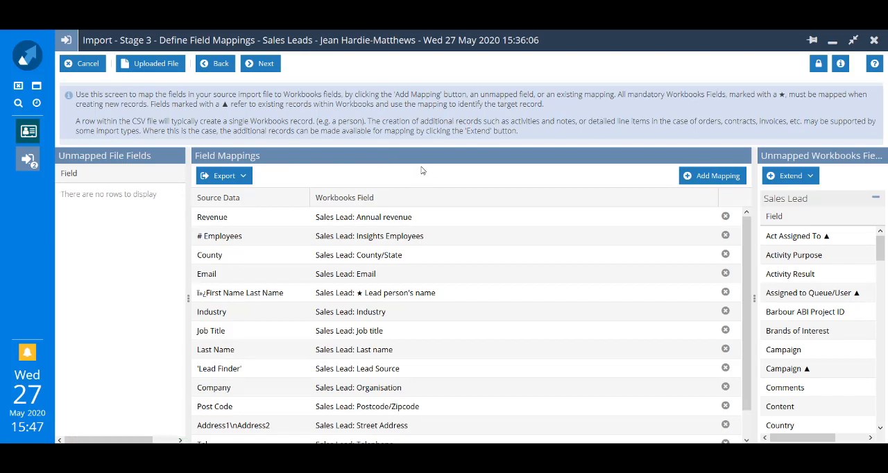
# - In existing record matching, keep the import mode Only create new records, match Sales Leads on Email, and continue to the import summary
pyautogui.click(264, 66)
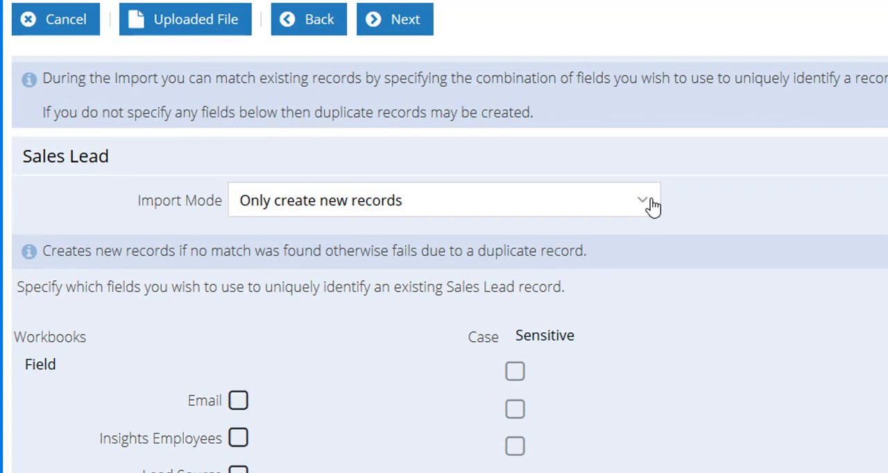
pyautogui.click(390, 160)
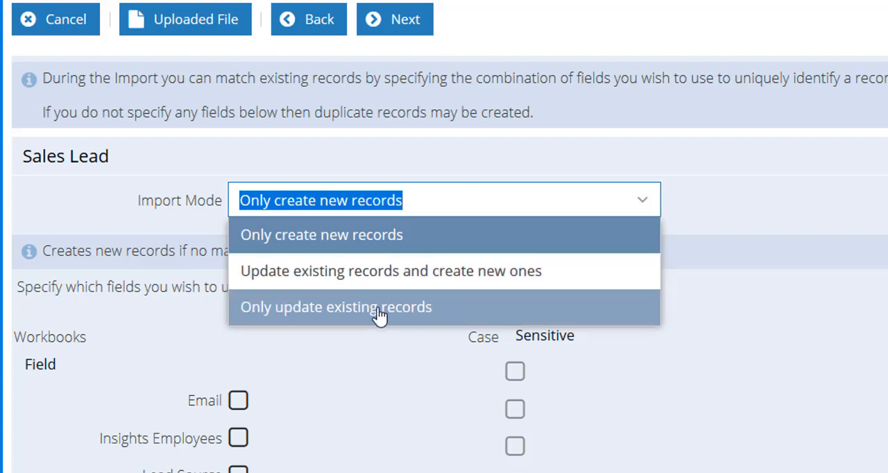
pyautogui.click(582, 189)
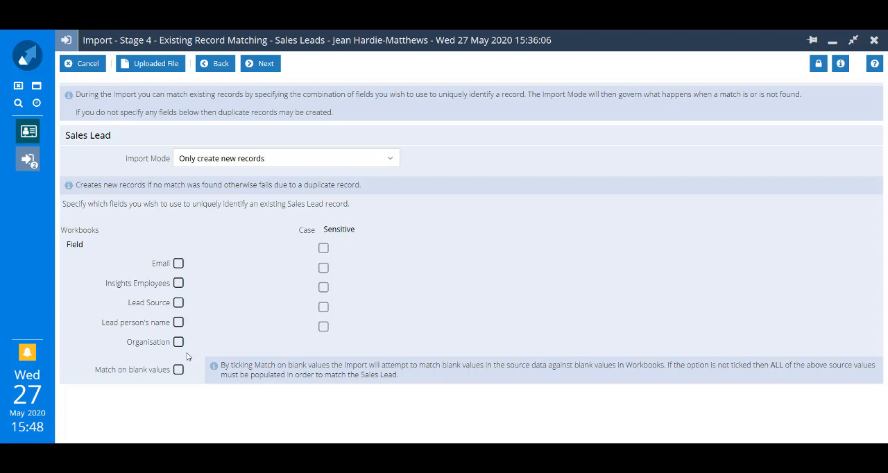
pyautogui.click(178, 268)
pyautogui.click(267, 66)
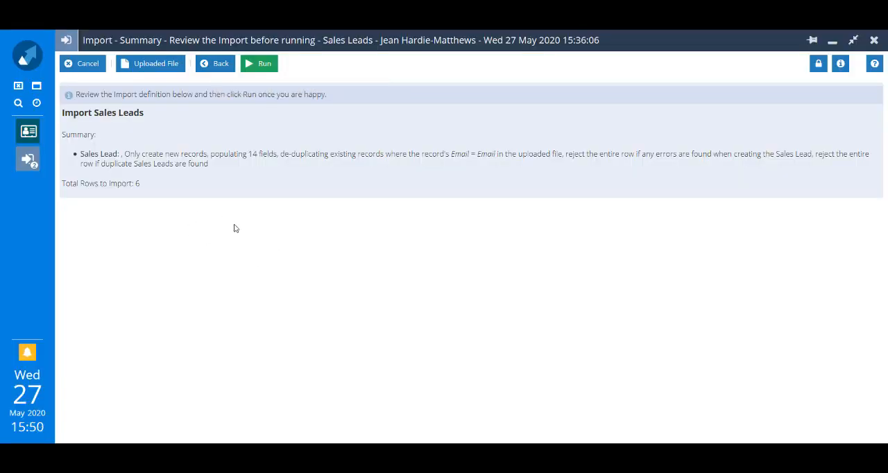
# - Run the Sales Leads import and refresh its status until processing finishes
pyautogui.click(263, 64)
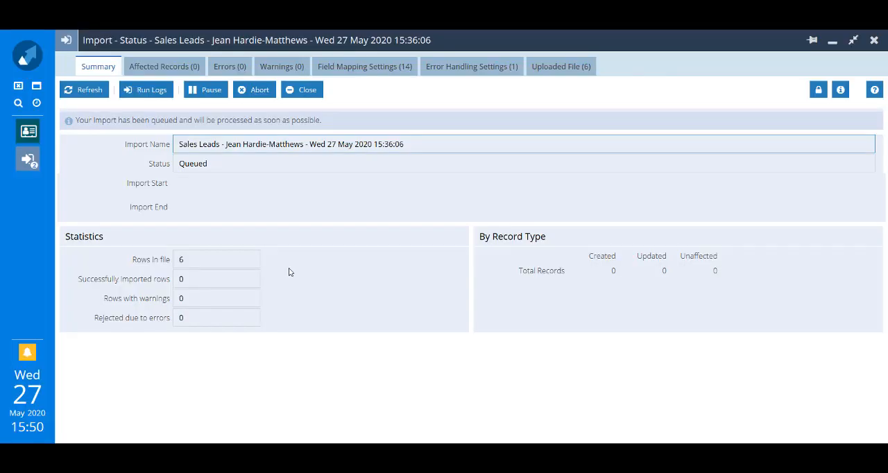
pyautogui.click(94, 93)
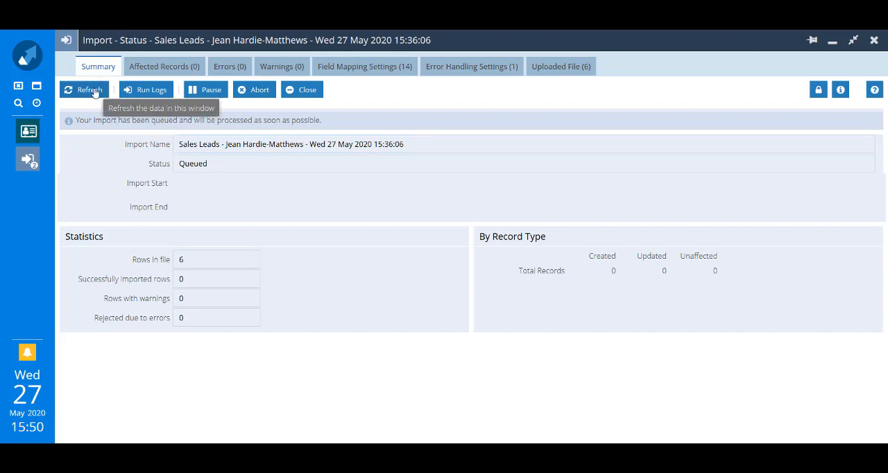
pyautogui.click(93, 92)
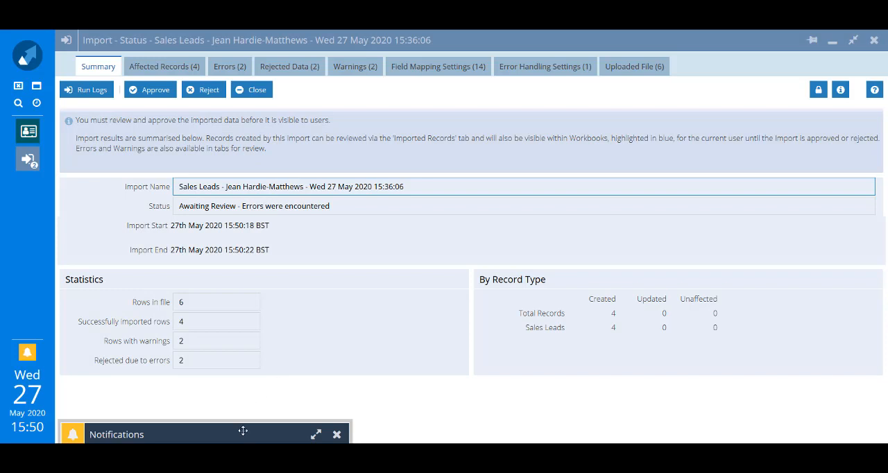
# - Dismiss the notifications window and view the list of records affected by the import
pyautogui.moveTo(244, 423); pyautogui.dragTo(327, 239)
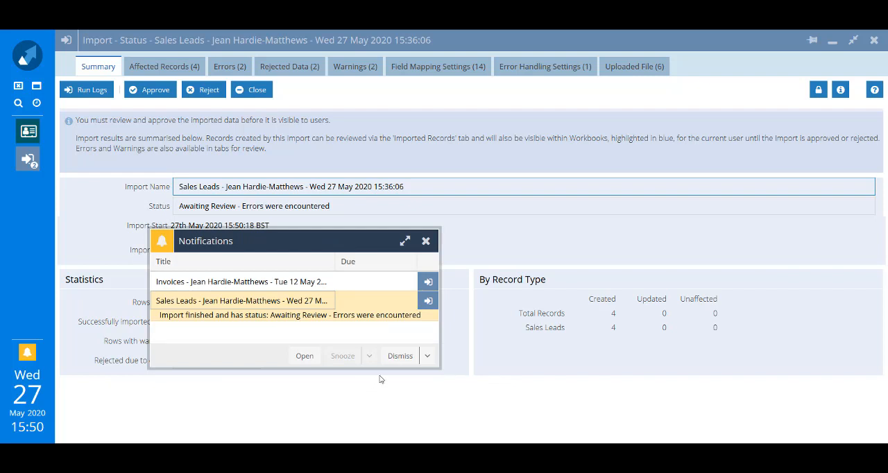
pyautogui.click(426, 241)
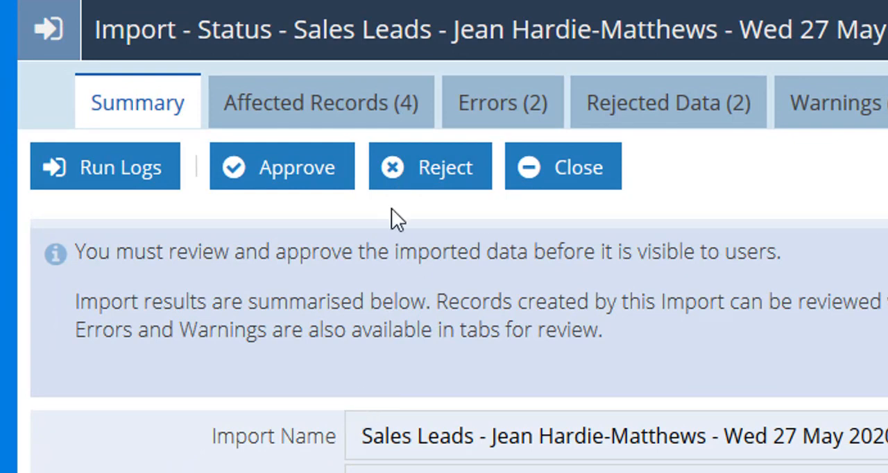
pyautogui.click(339, 119)
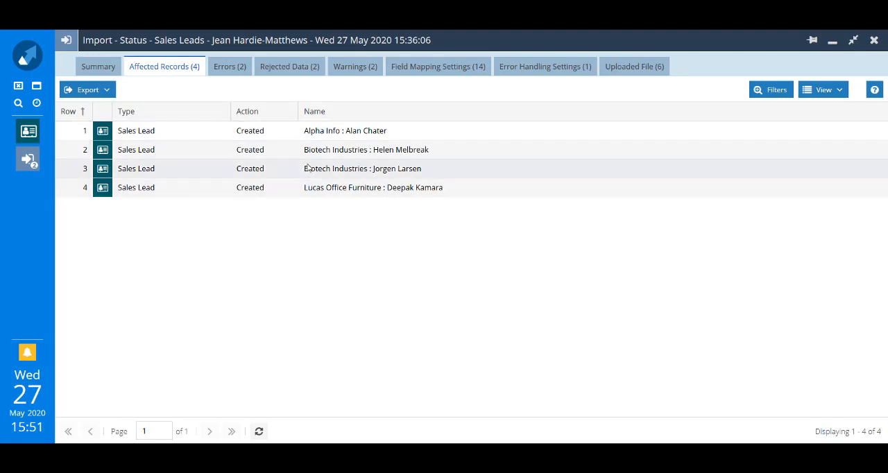
# - Check the Assigned to and Lead Source fields of the imported Alpha Info sales lead and close the record
pyautogui.doubleClick(323, 134)
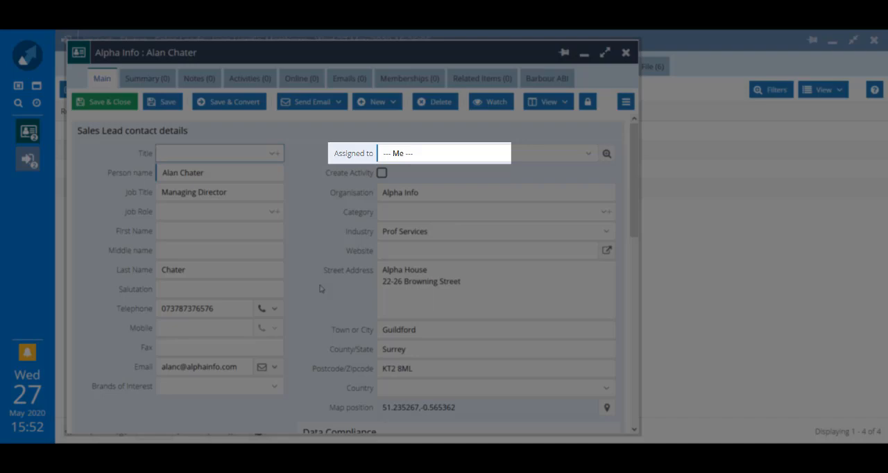
pyautogui.scroll(-10, 322, 289)
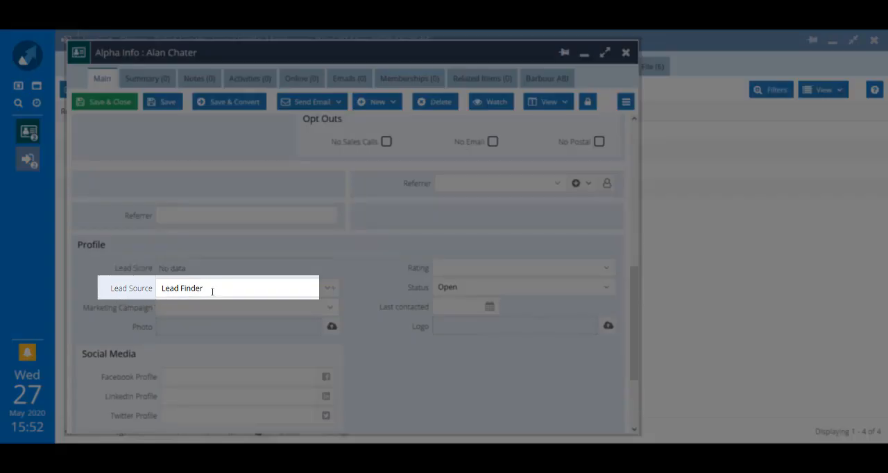
pyautogui.scroll(10, 208, 277)
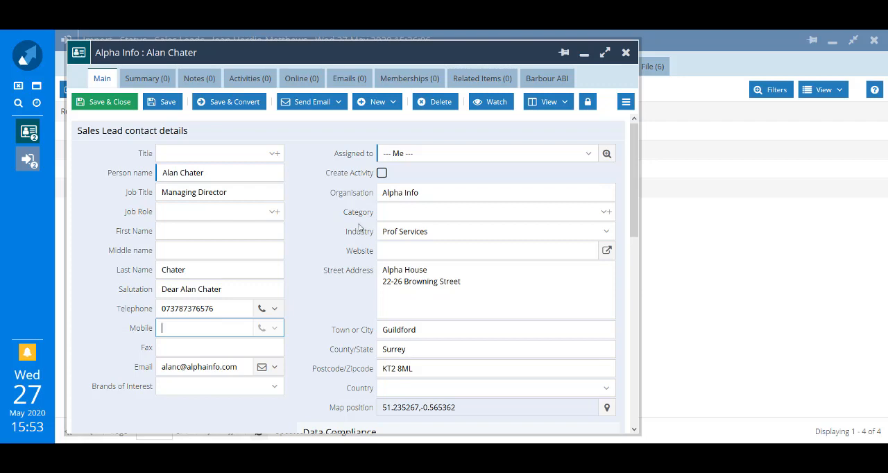
pyautogui.click(624, 54)
pyautogui.click(406, 268)
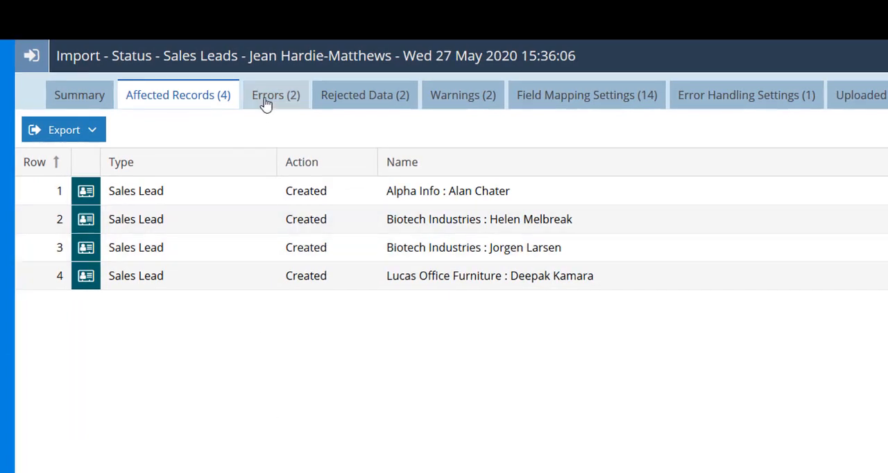
# - Review the import's errors, rejected data with its export formats, and warnings, and return to the errors
pyautogui.click(265, 103)
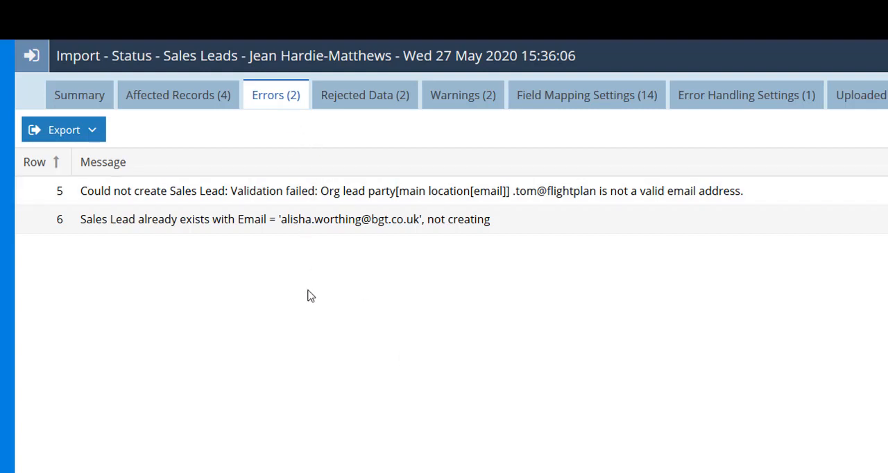
pyautogui.click(384, 104)
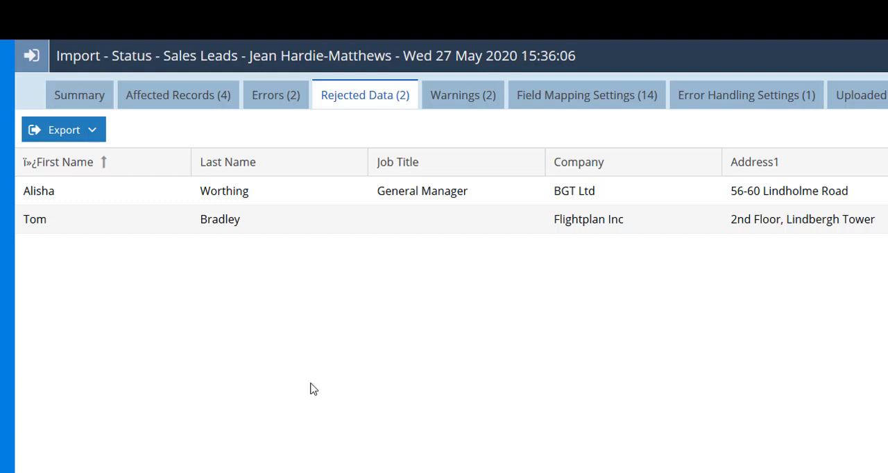
pyautogui.click(94, 131)
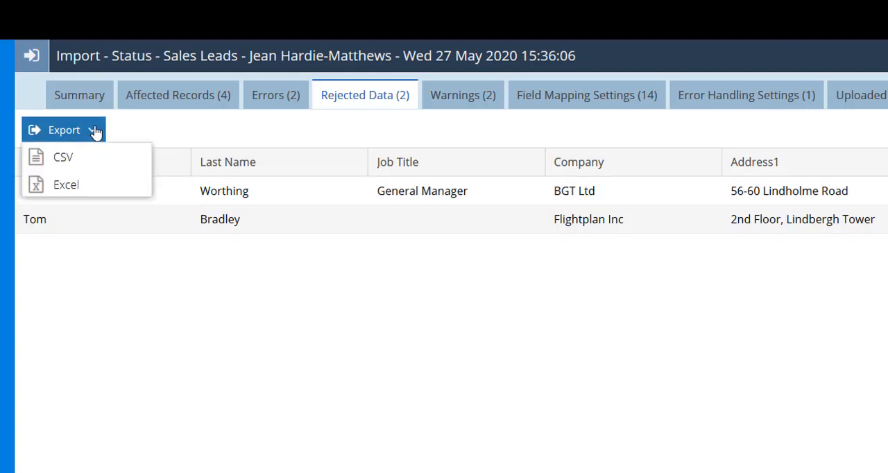
pyautogui.click(192, 403)
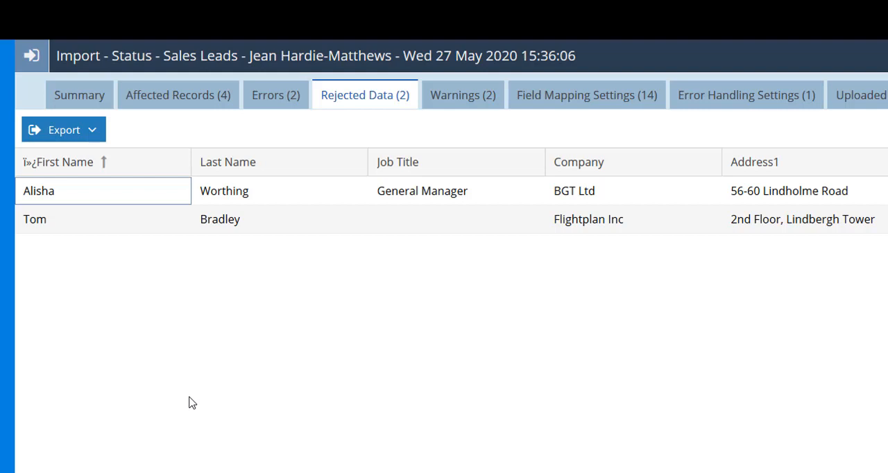
pyautogui.click(462, 102)
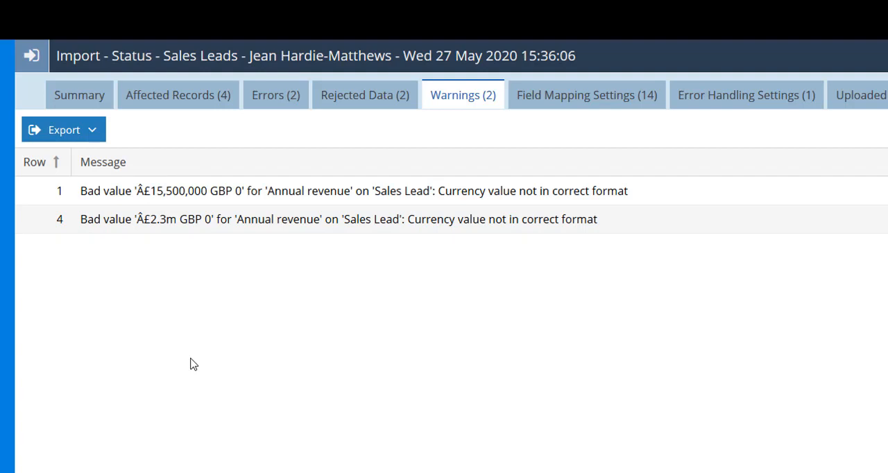
pyautogui.click(281, 102)
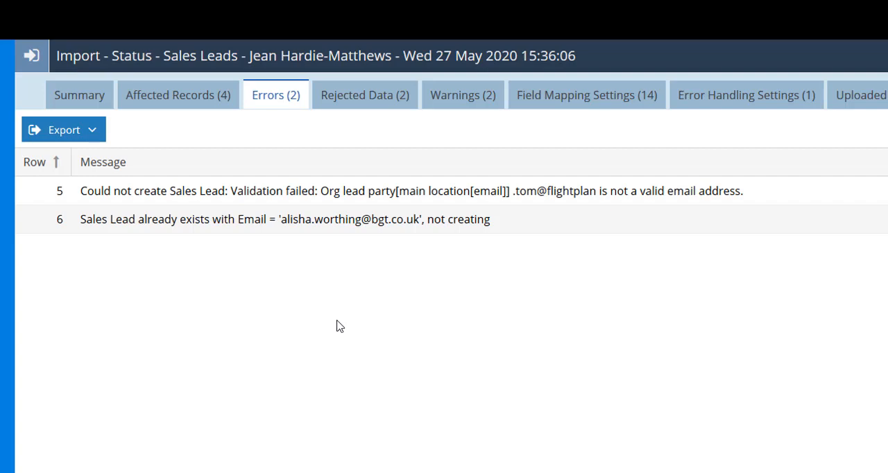
# - Approve the imported Sales Leads data from the import summary
pyautogui.click(82, 101)
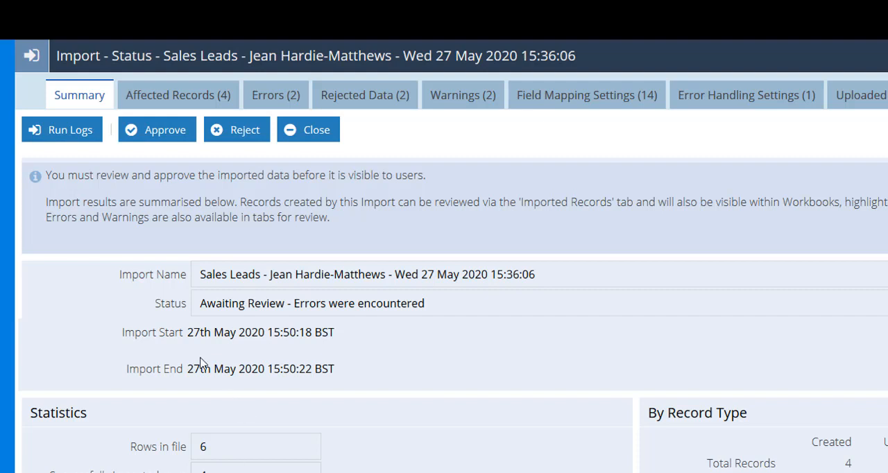
pyautogui.click(175, 138)
pyautogui.click(553, 395)
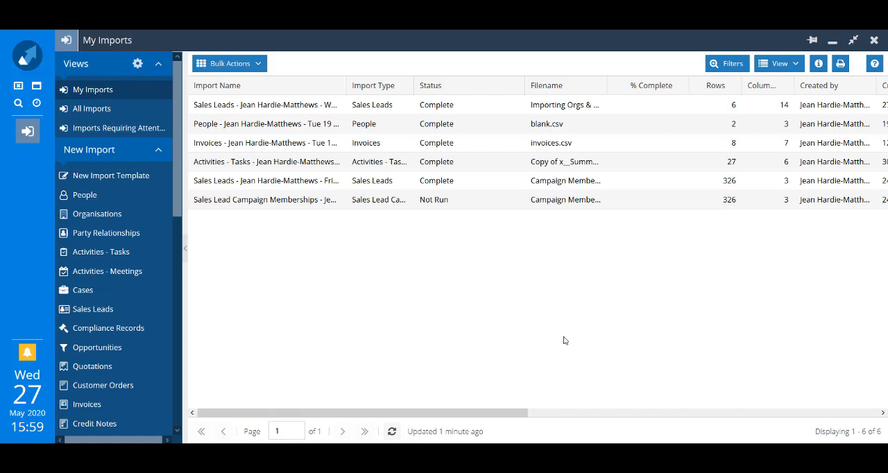
# - Open the completed Sales Leads import of 27 May 2020 from My Imports and undo it, confirming the removal of its records
pyautogui.doubleClick(231, 108)
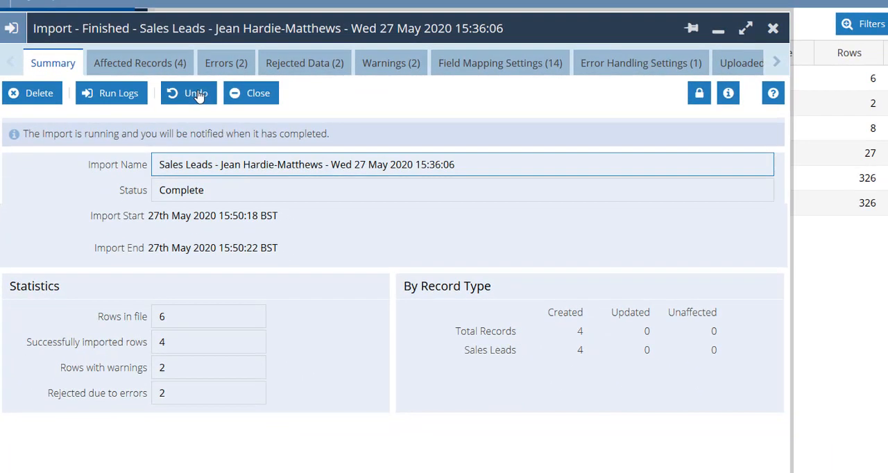
pyautogui.click(261, 126)
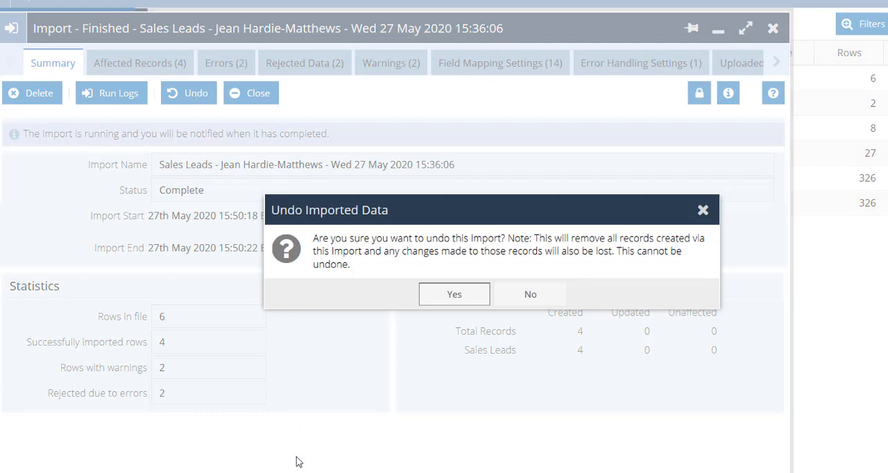
pyautogui.press('Return')
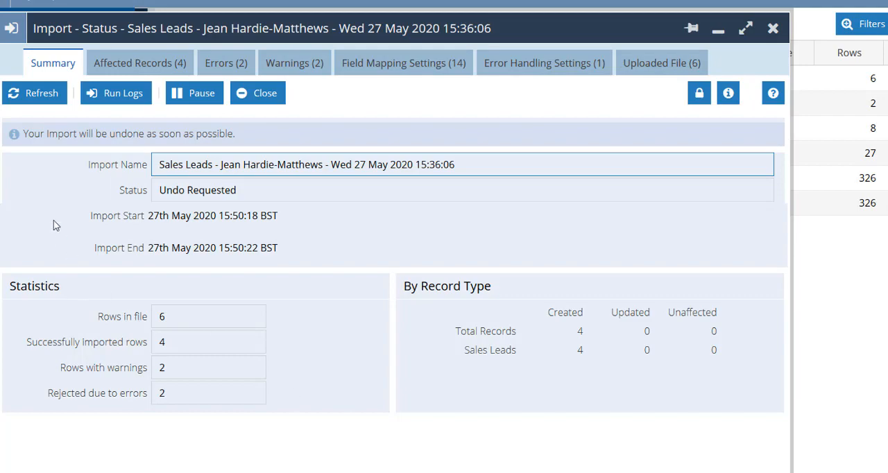
# - Refresh the import until the undo finishes, dismissing the notifications along the way, and close the import window
pyautogui.click(43, 99)
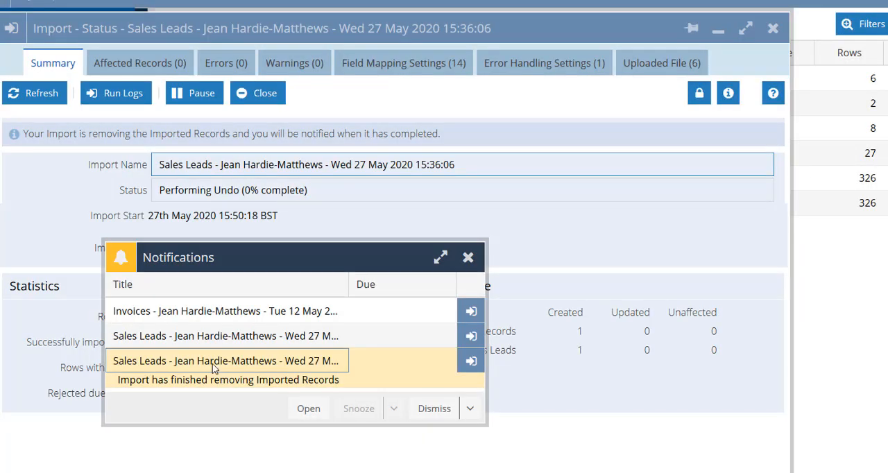
pyautogui.click(470, 408)
pyautogui.click(460, 457)
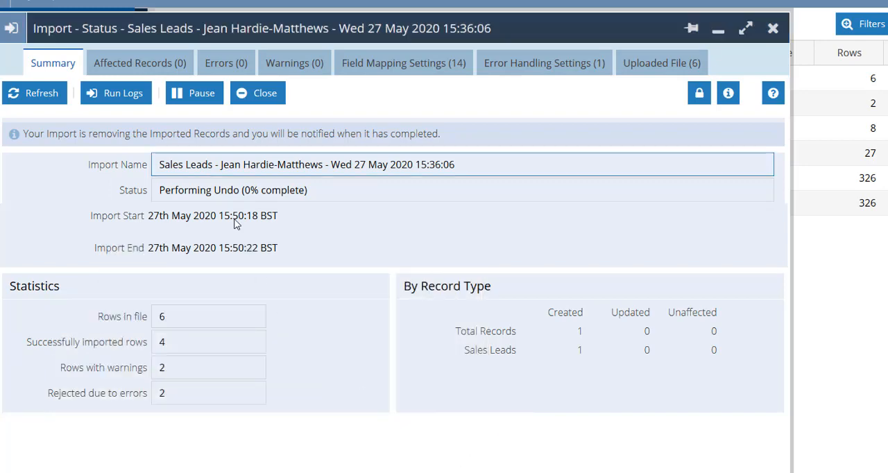
pyautogui.click(32, 93)
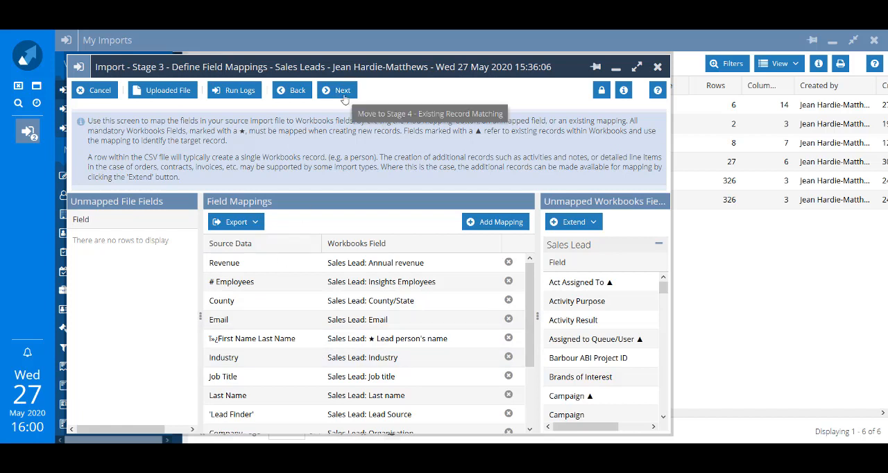
pyautogui.click(659, 67)
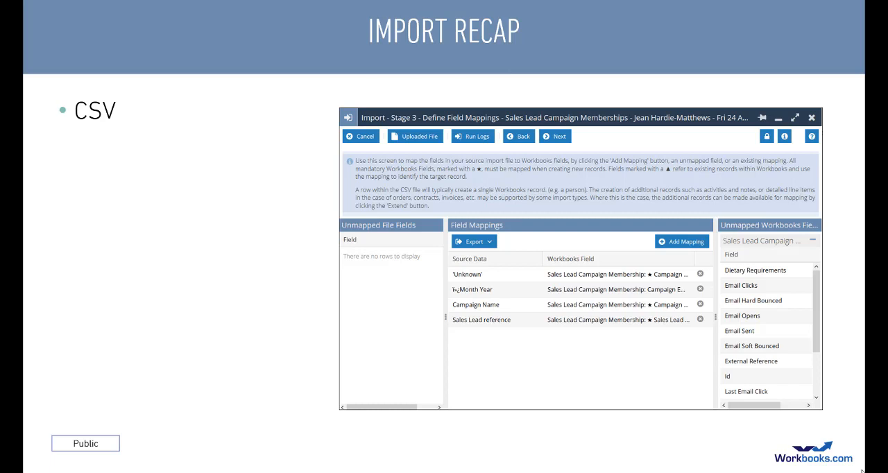
pyautogui.press('Right')
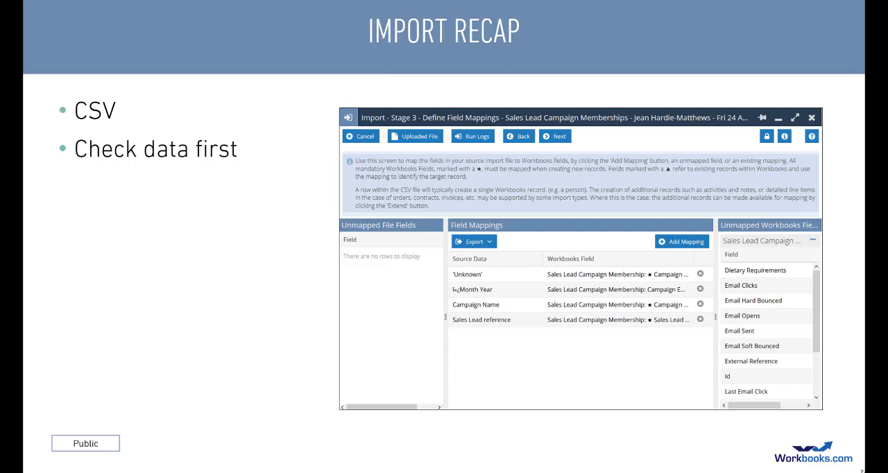
pyautogui.press('Right')
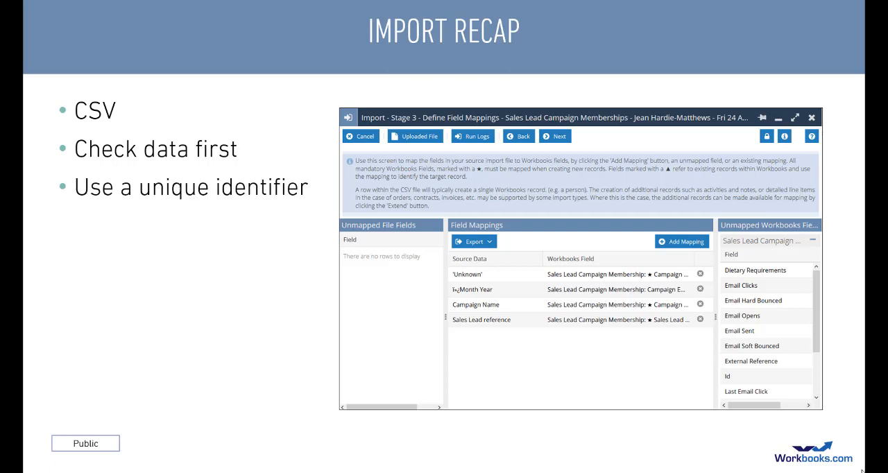